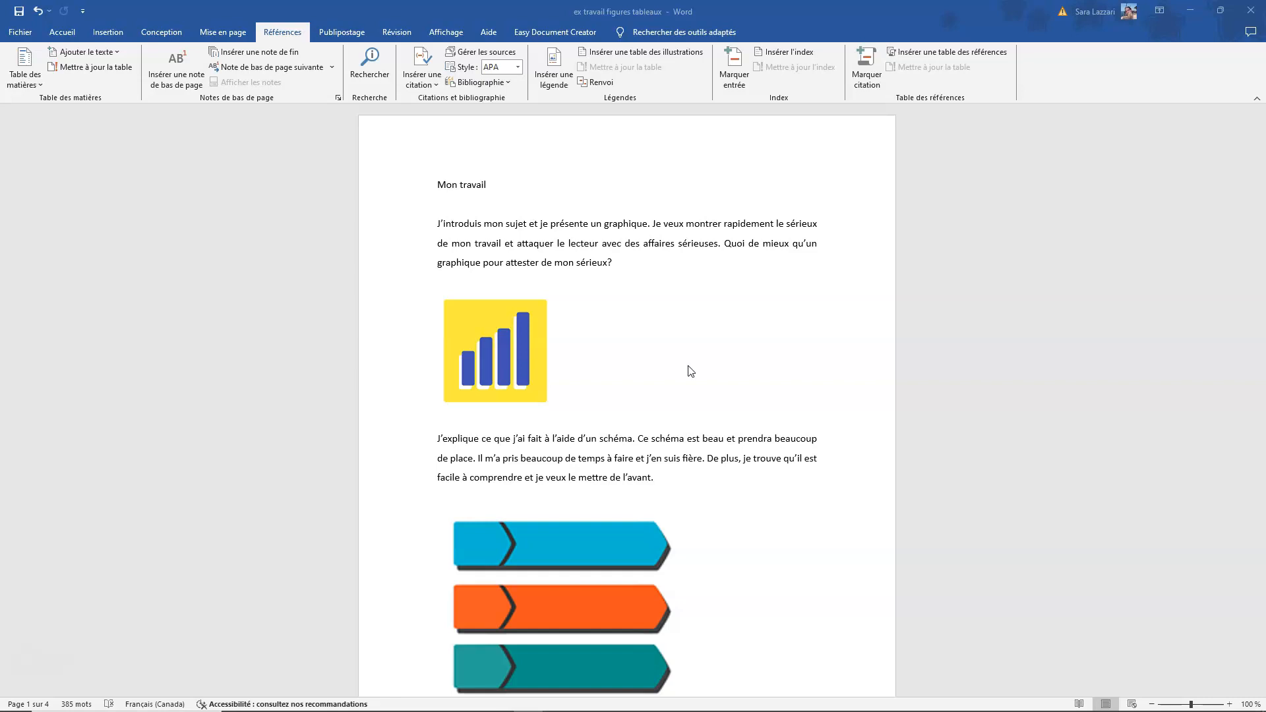
Step: Select the whole table listing each horse's Nom de l'animal, Âge and Provenance
click(505, 350)
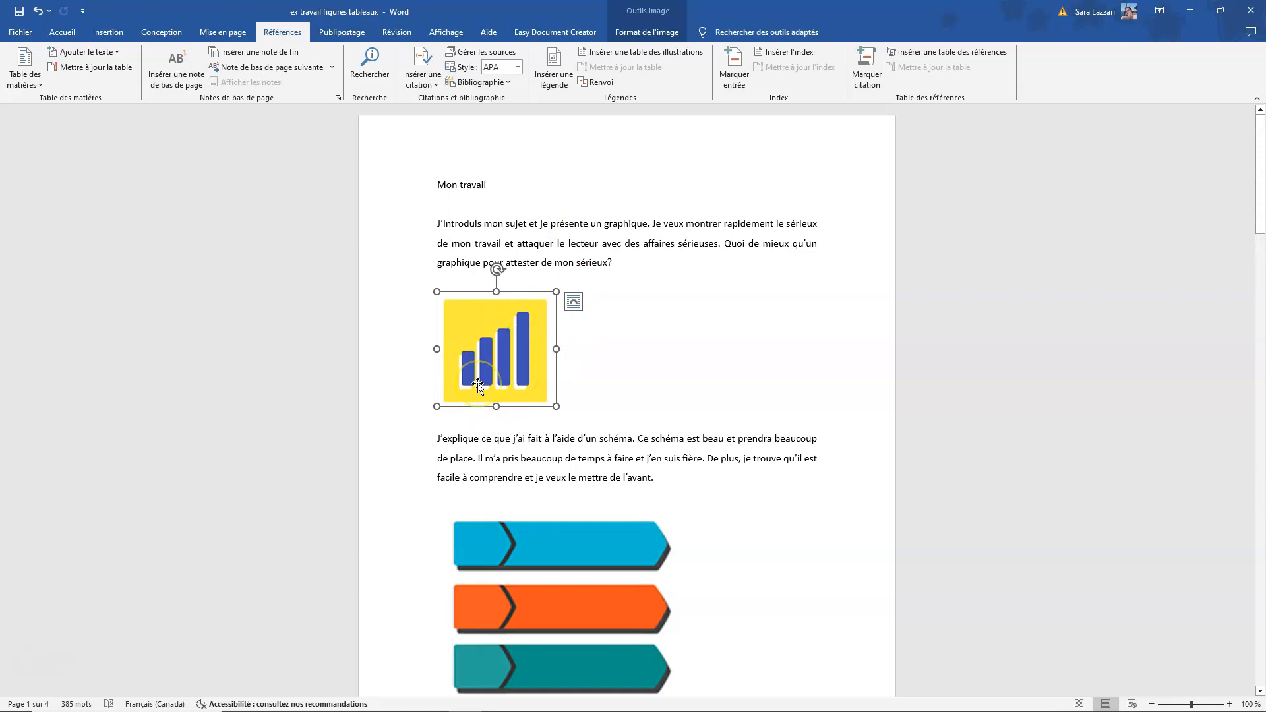
scroll(734, 466, down, 1)
scroll(734, 466, down, 15)
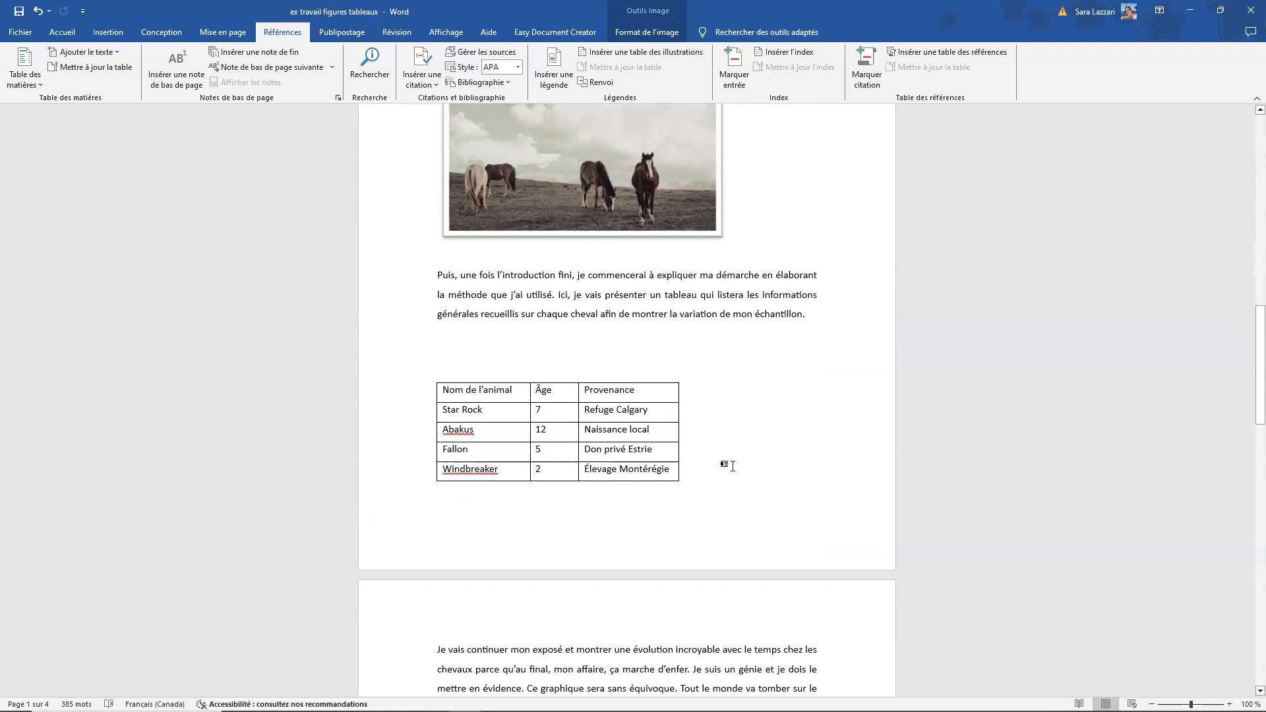
click(612, 427)
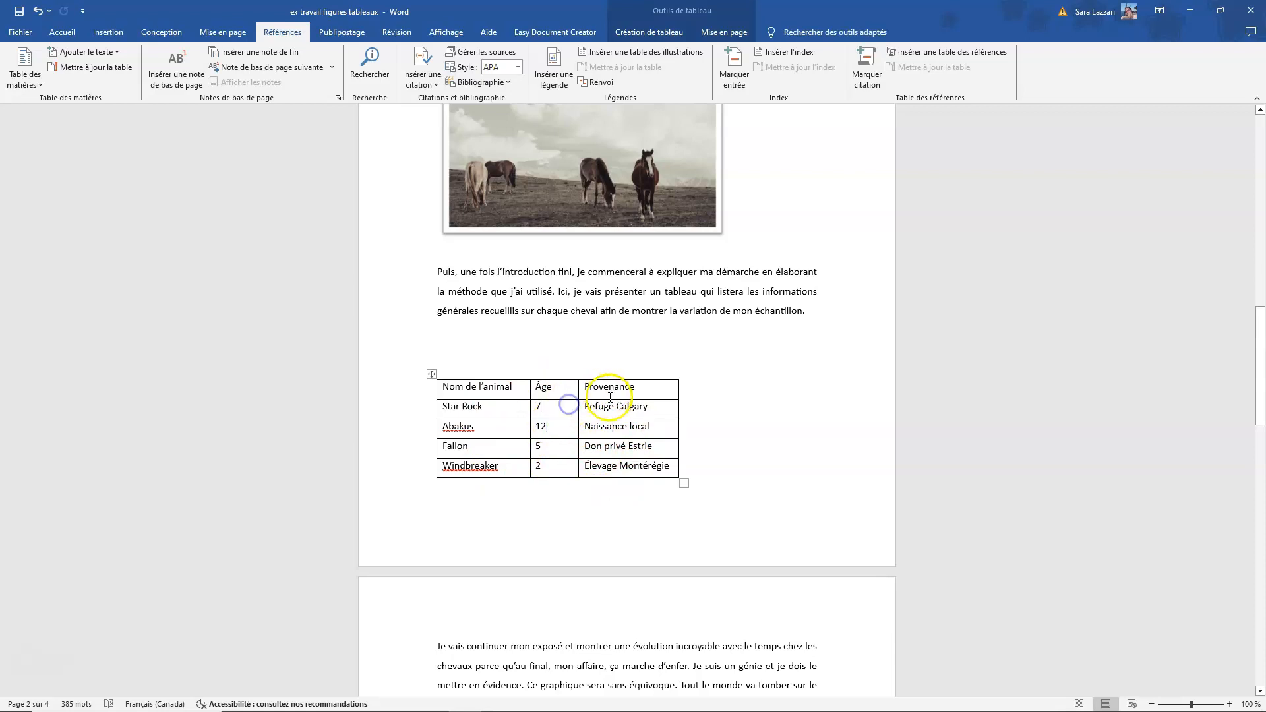
click(617, 446)
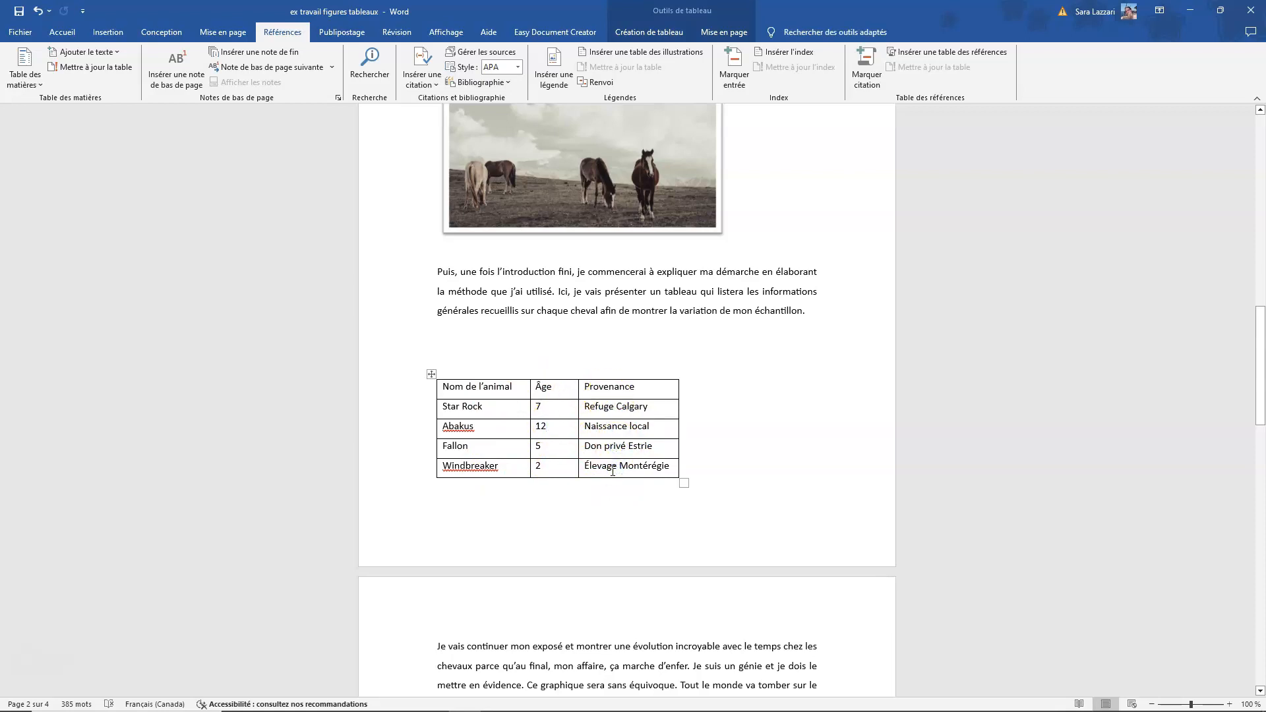
click(431, 374)
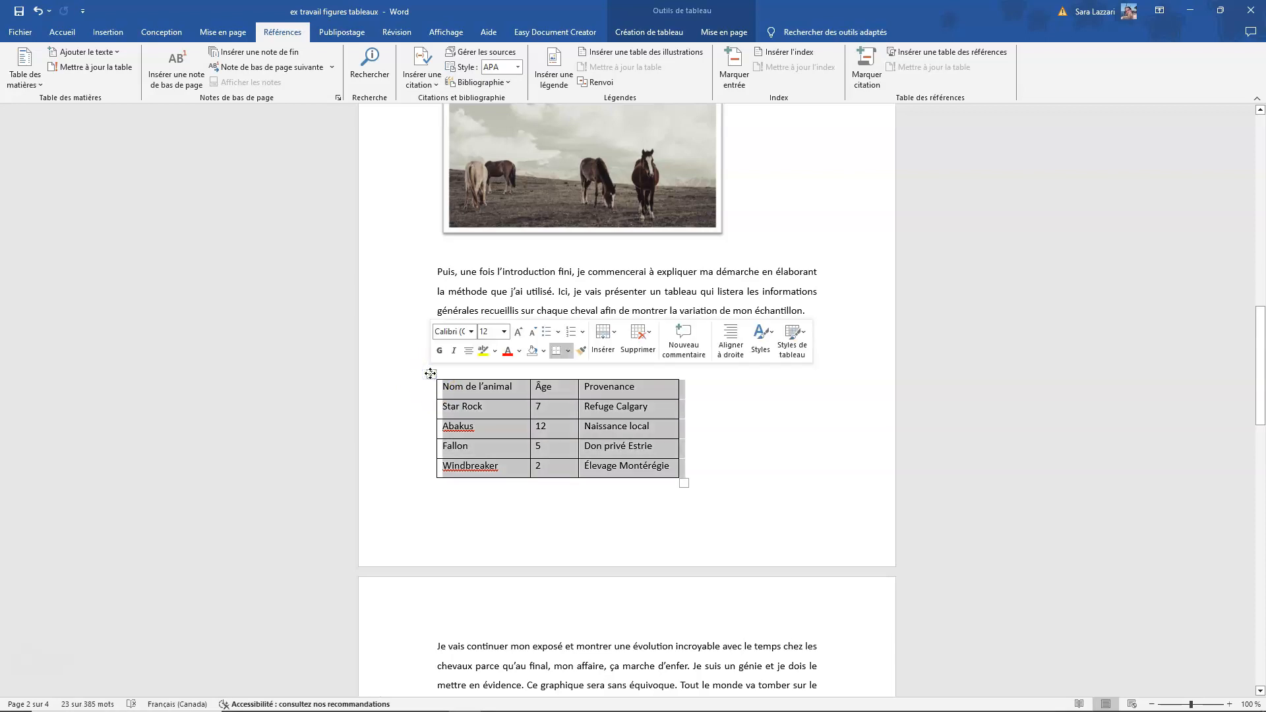
Step: Examine the caption settings for the bar chart picture in English Word on the remote desktop, and return to the French Word document
right_click(496, 399)
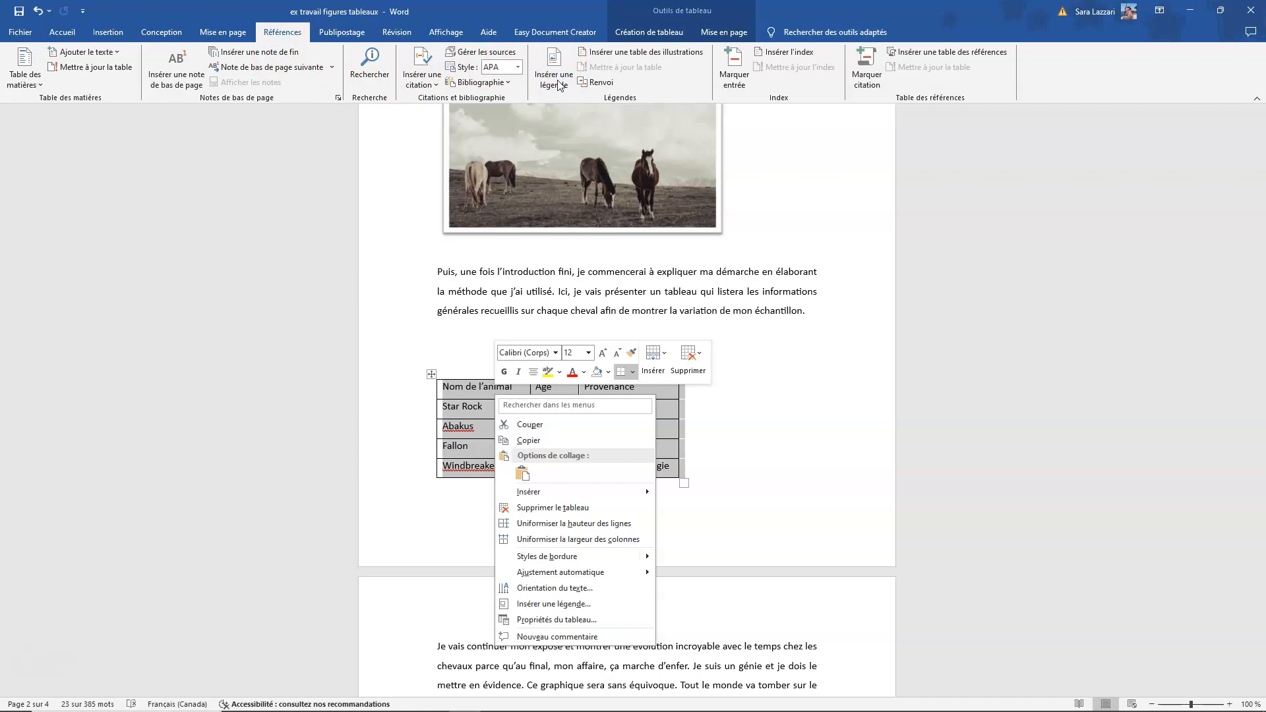
mouse_move(658, 711)
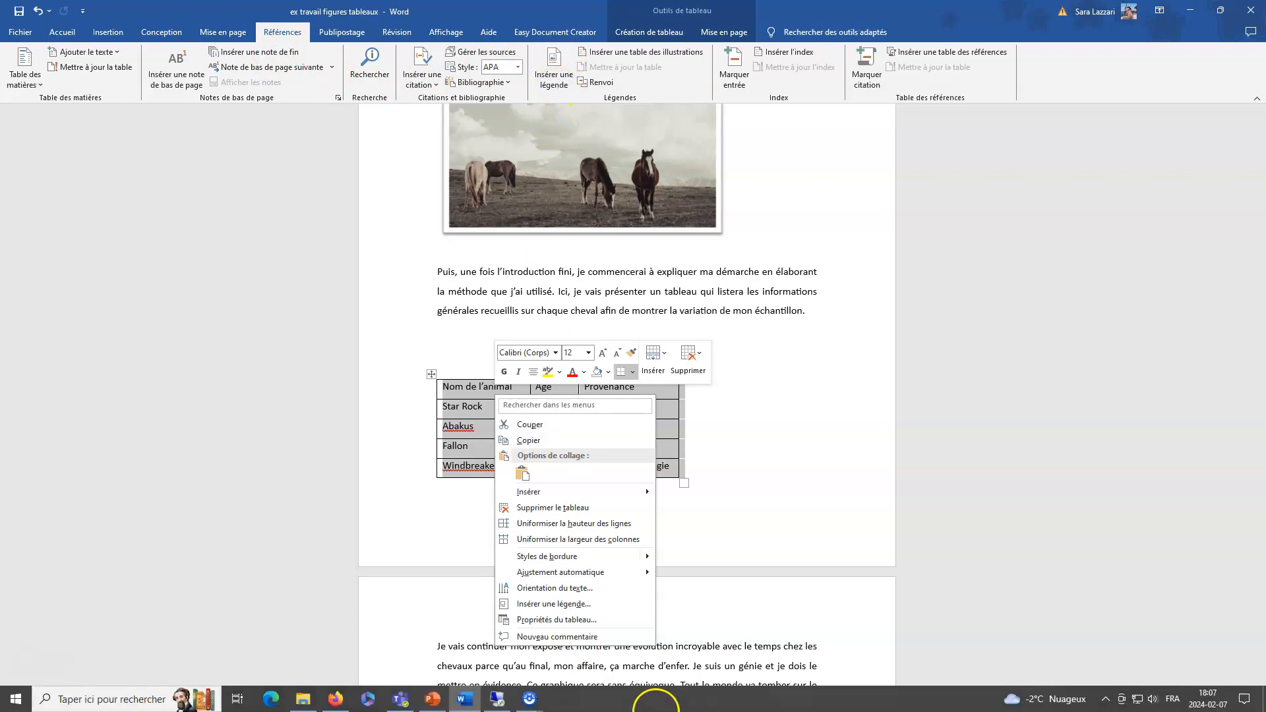
click(496, 701)
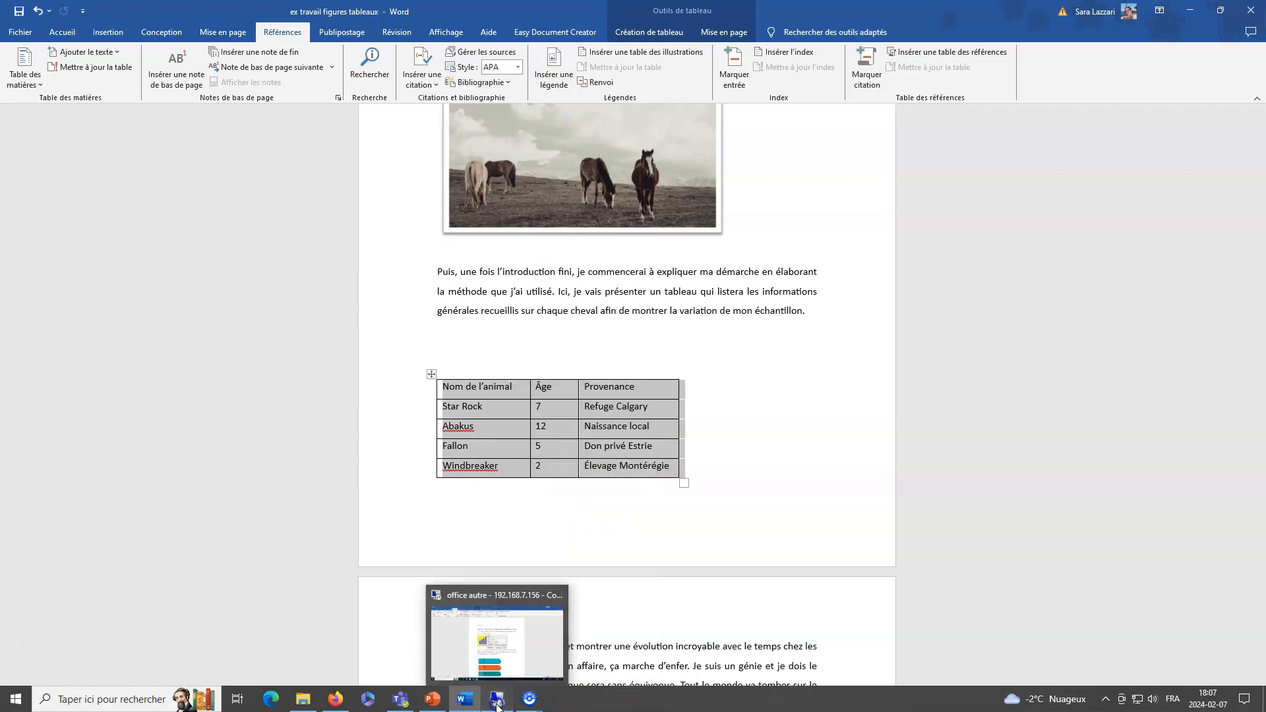
click(690, 401)
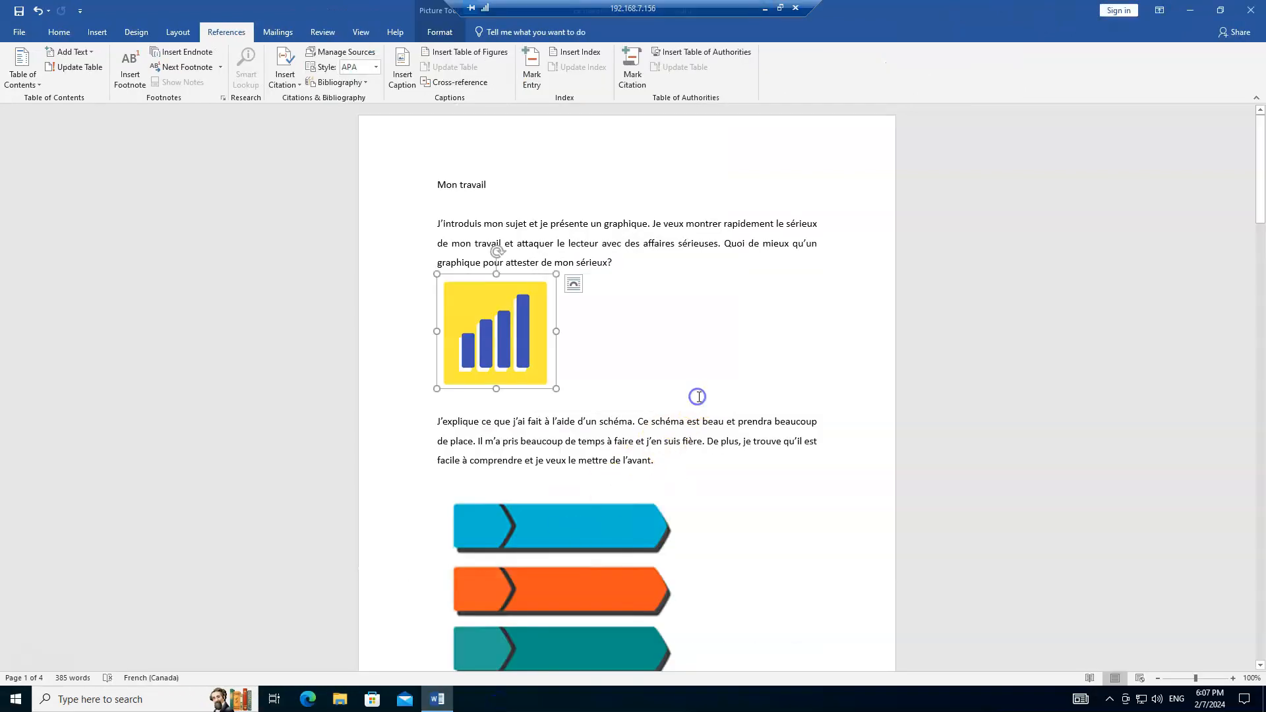
right_click(504, 344)
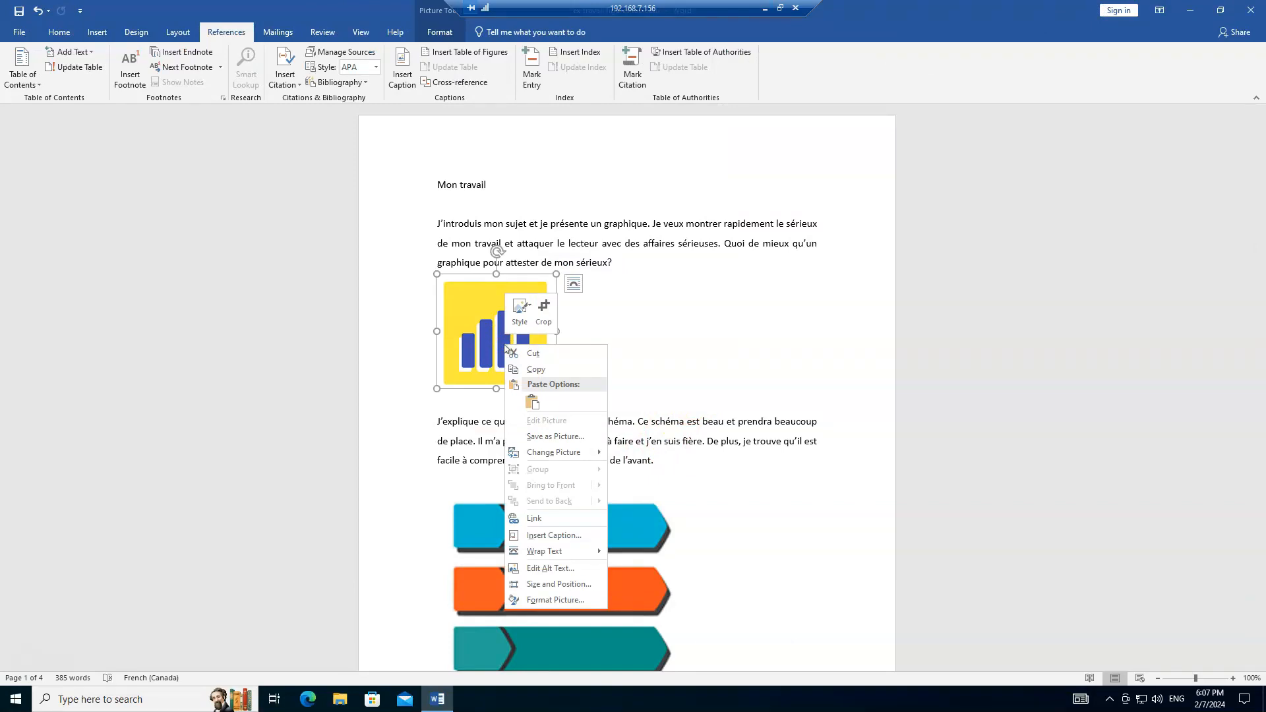
click(593, 536)
click(408, 75)
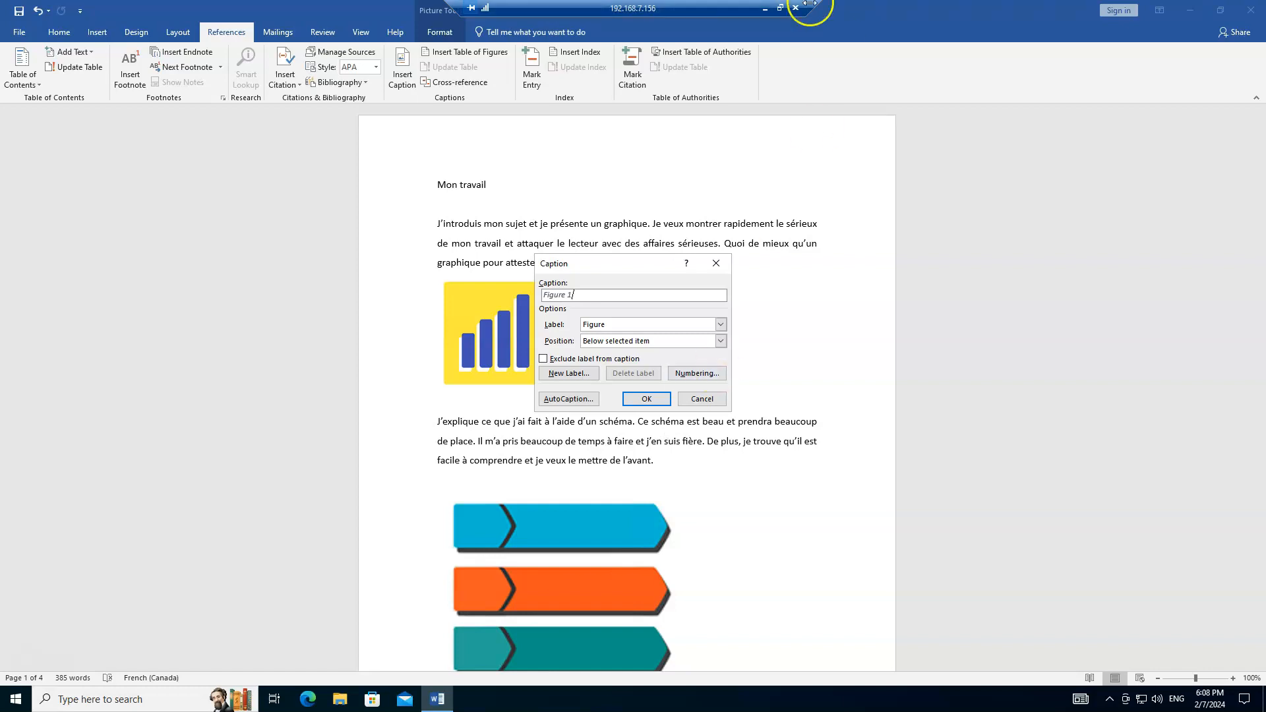
click(765, 9)
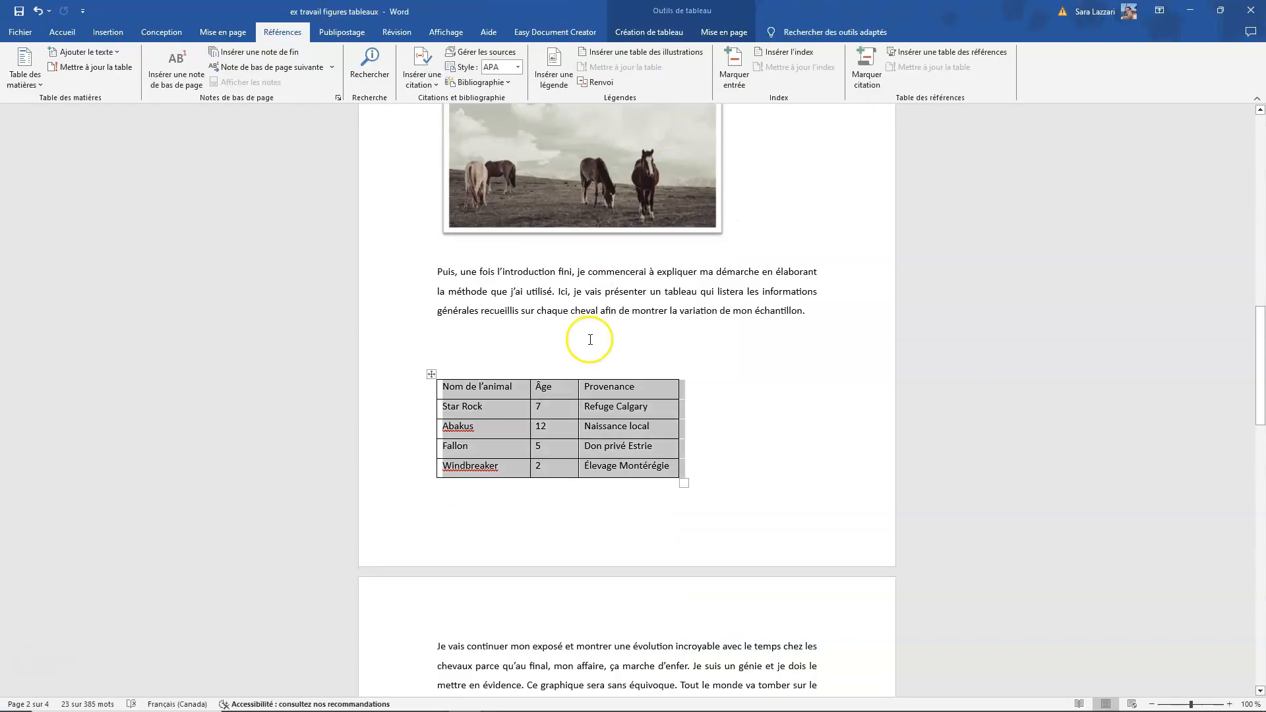
Step: Start a caption for the selected horse table with its label included, and delete the custom label Graphique
click(556, 58)
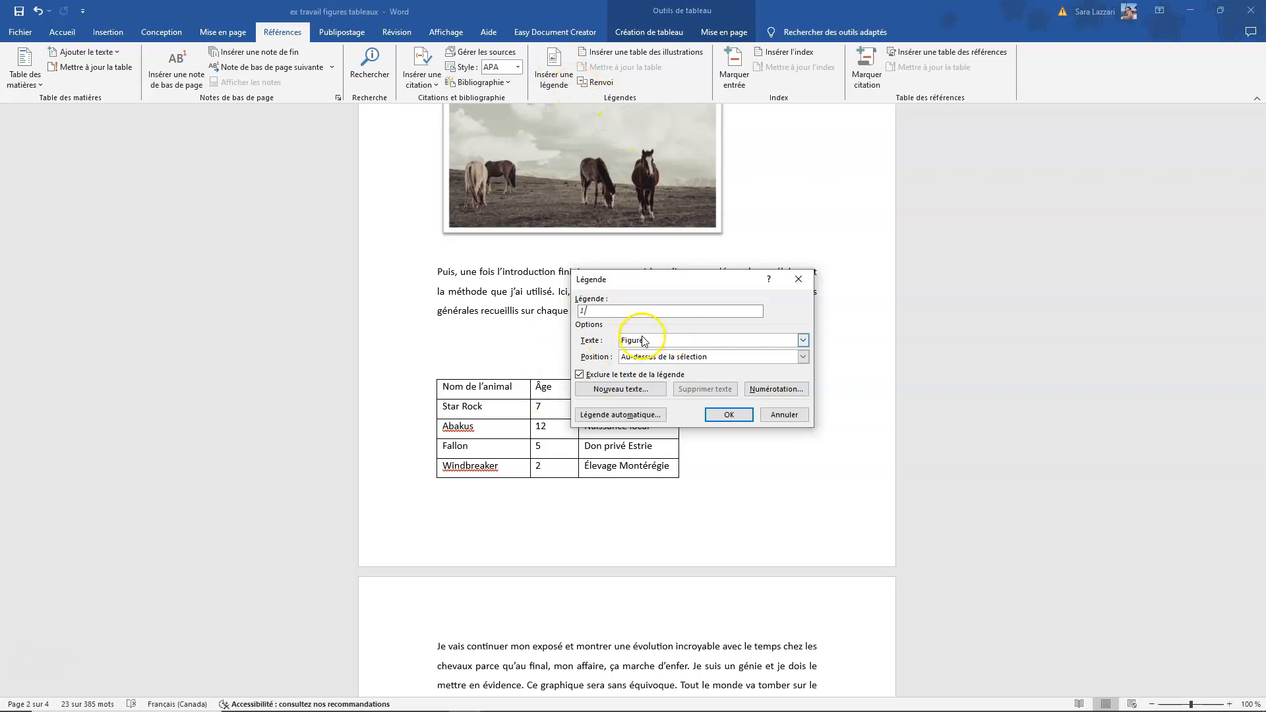
click(580, 376)
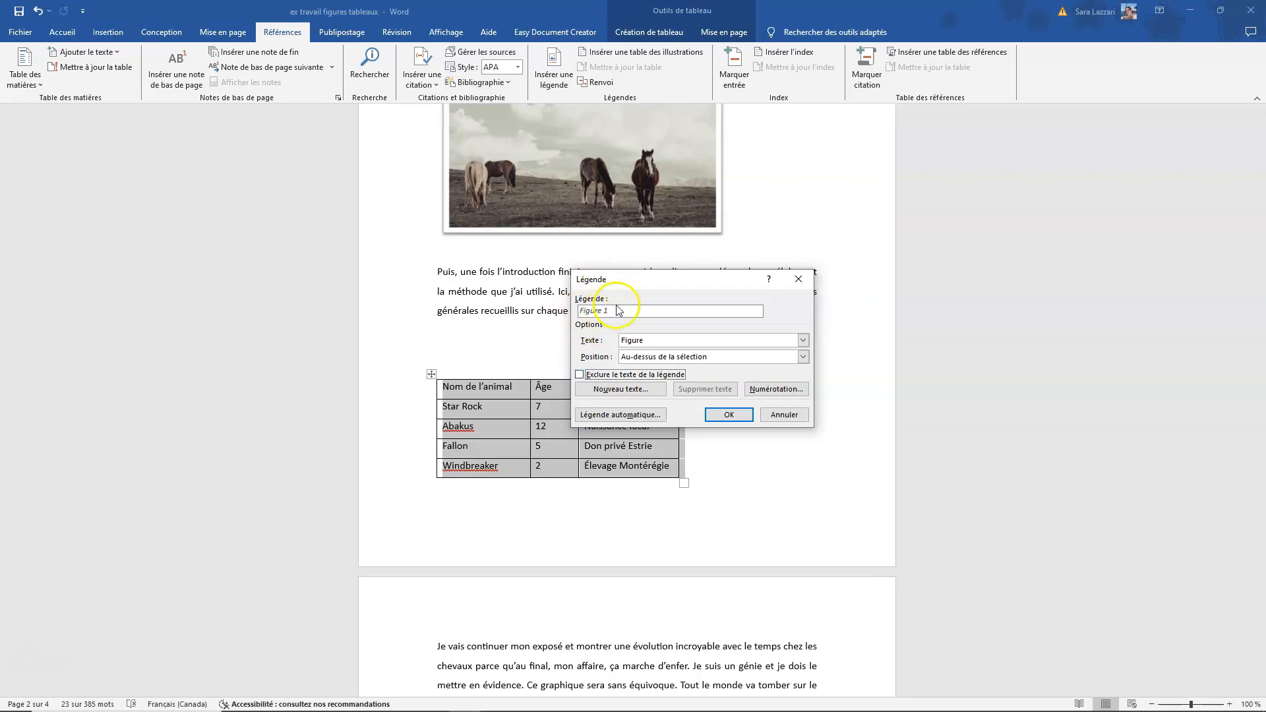
click(632, 341)
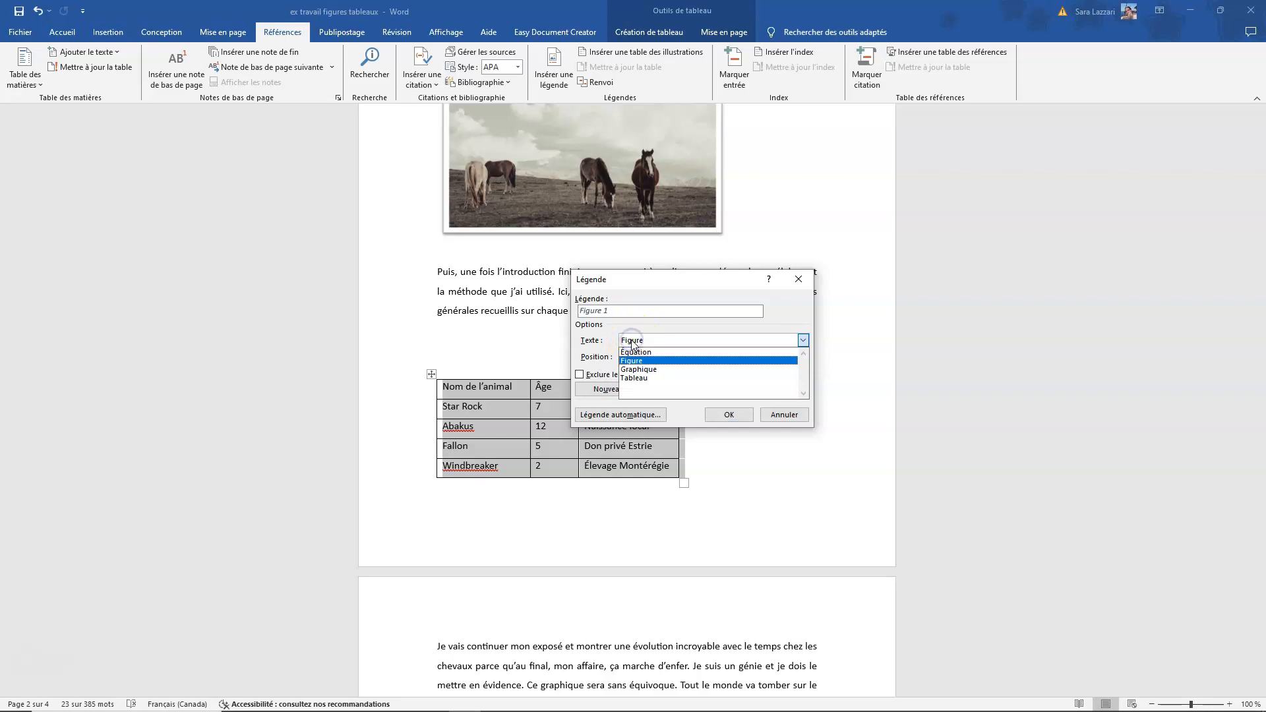
click(658, 371)
click(686, 390)
click(695, 340)
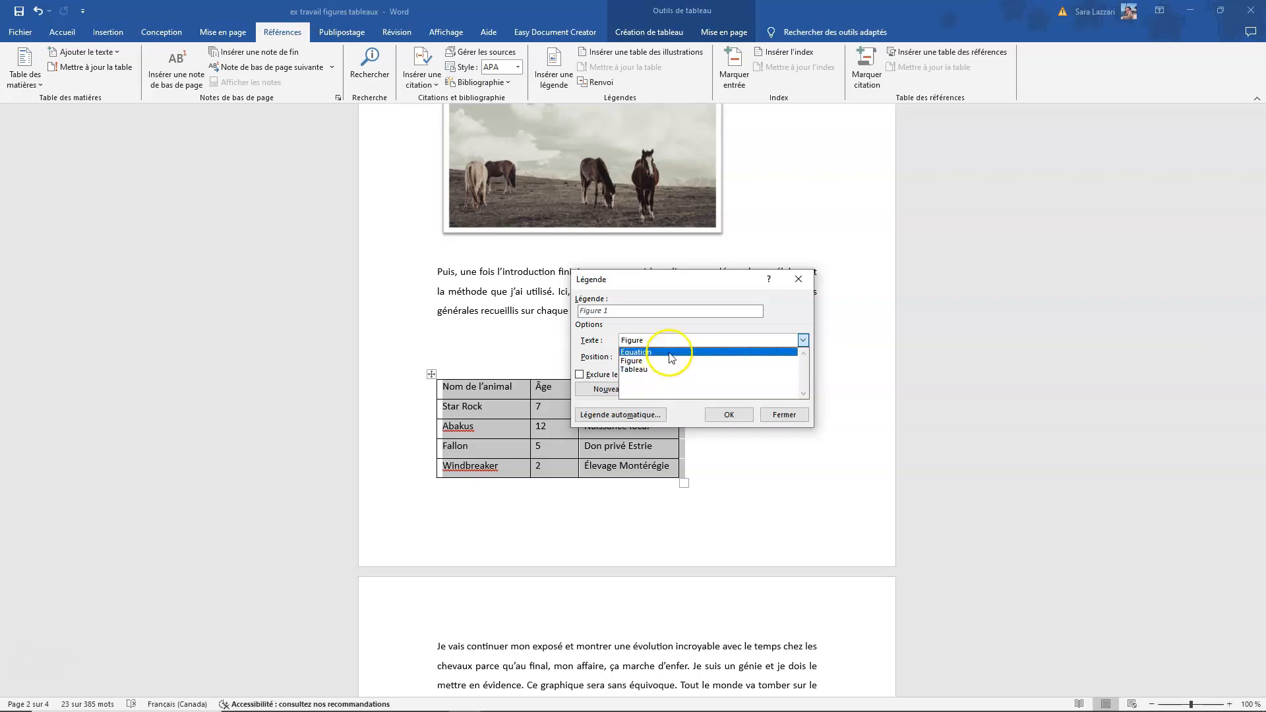
click(681, 339)
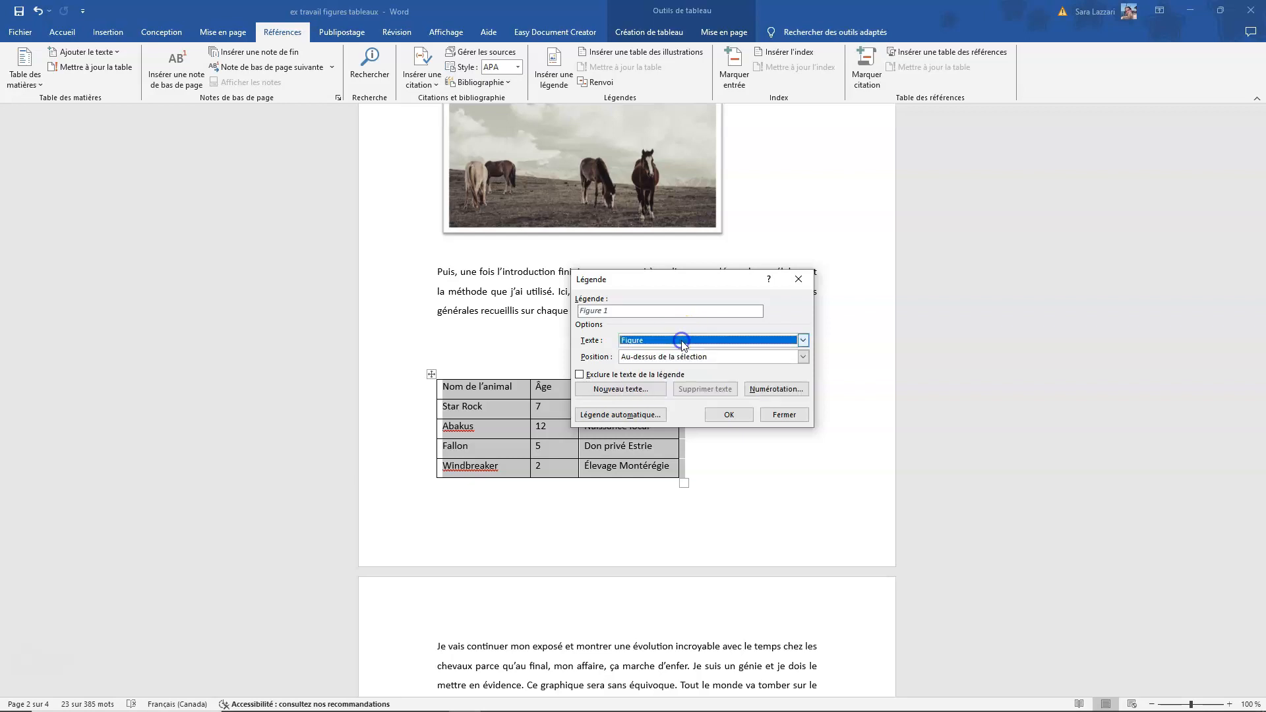
Step: Create a new caption label named Graphique, and set this table's caption label to Figure
click(621, 390)
text(Graphique)
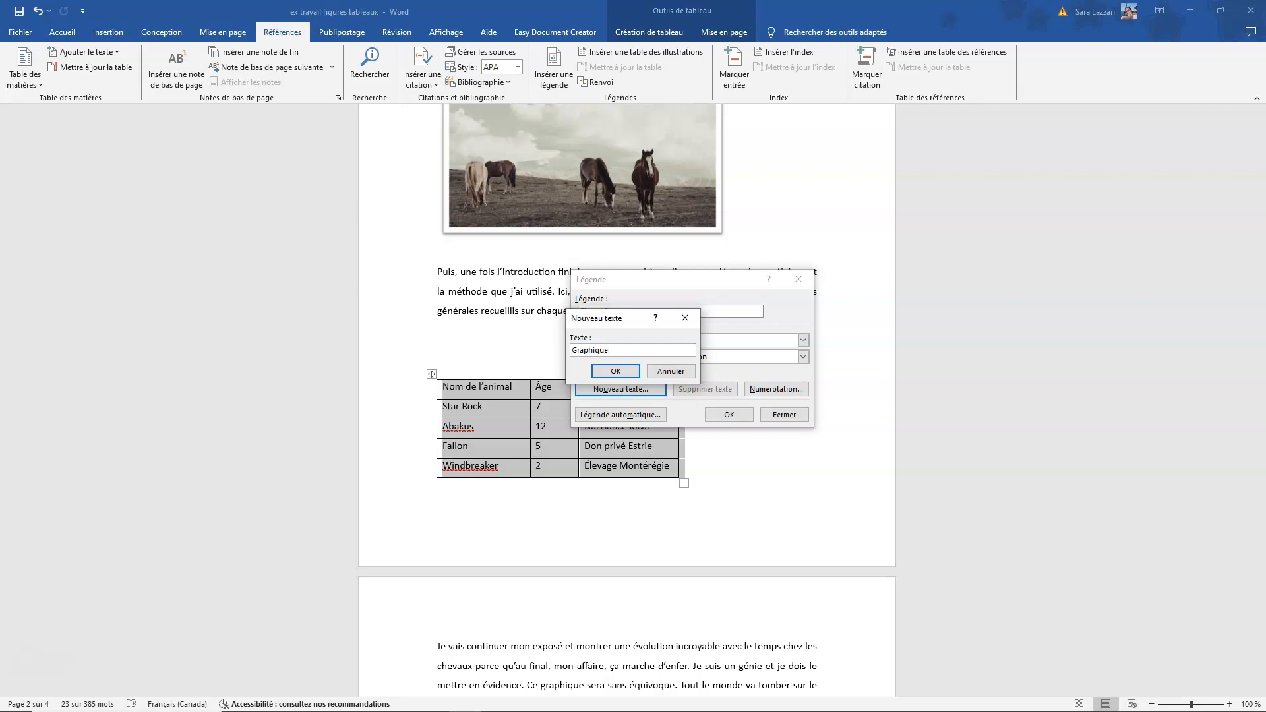
click(616, 371)
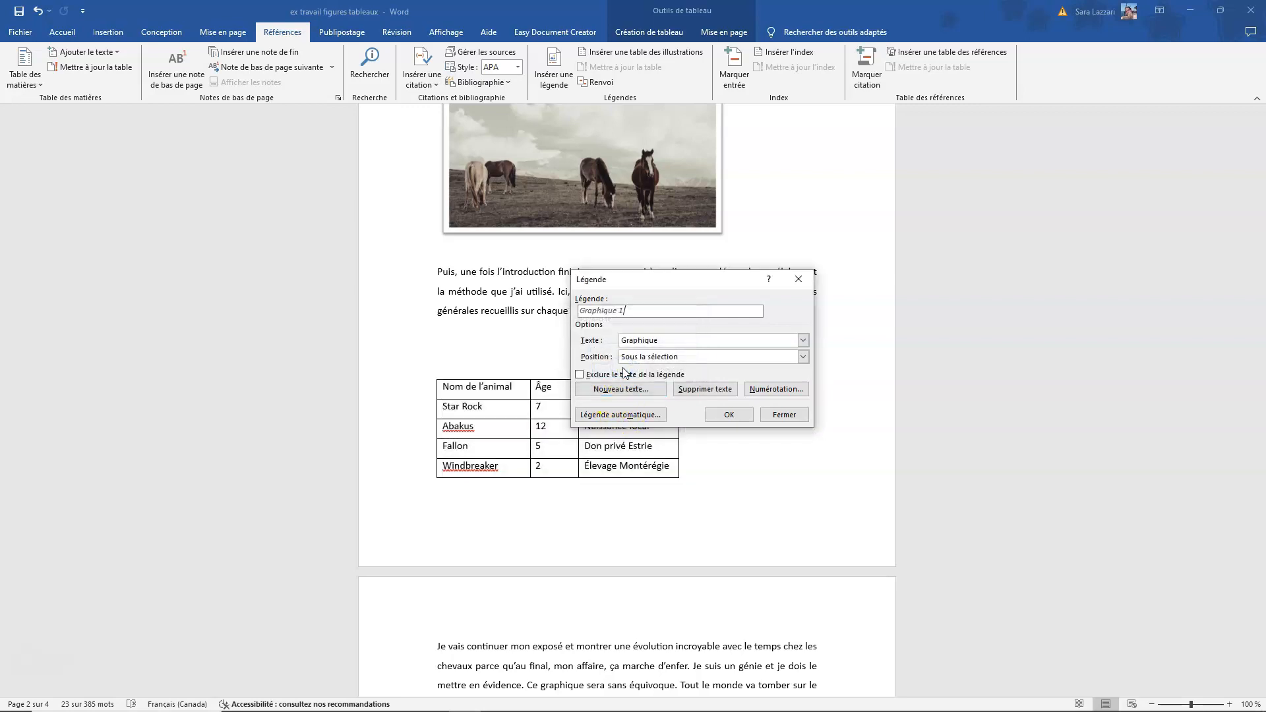
click(647, 340)
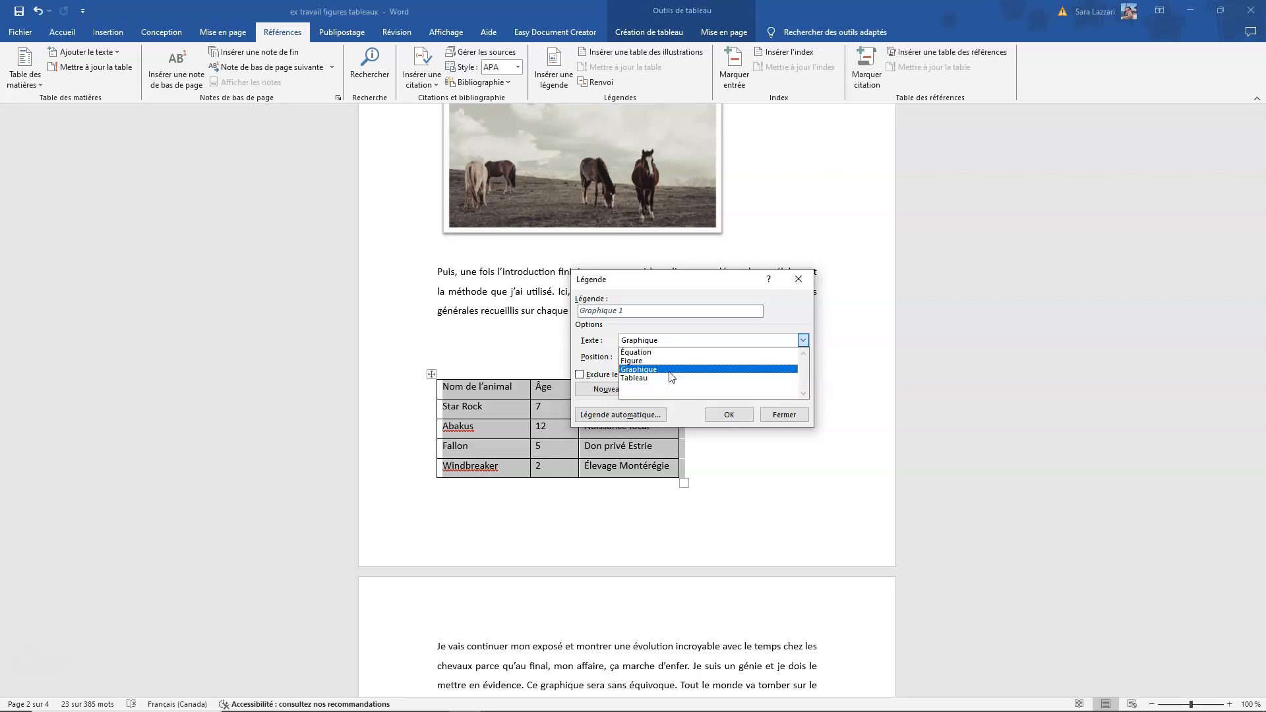
click(673, 361)
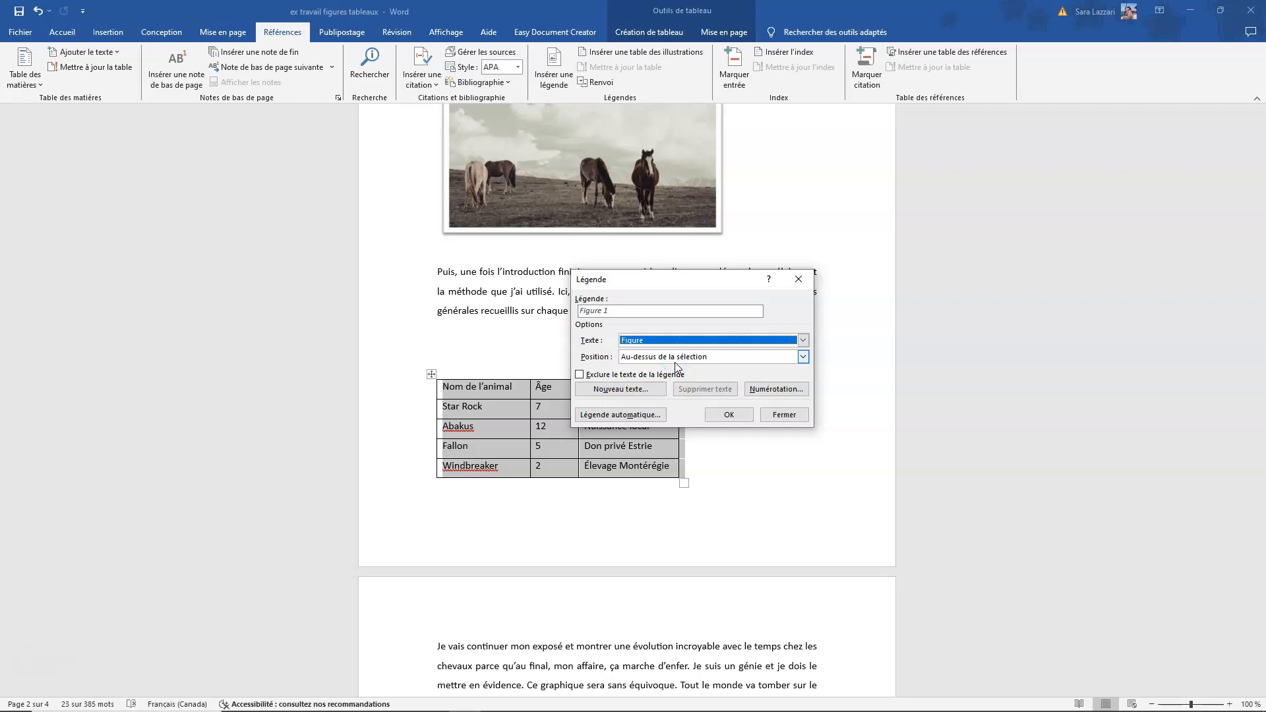
Step: Exclude the label from the table's caption and enter "Tableau des chevaux" after the number
click(579, 375)
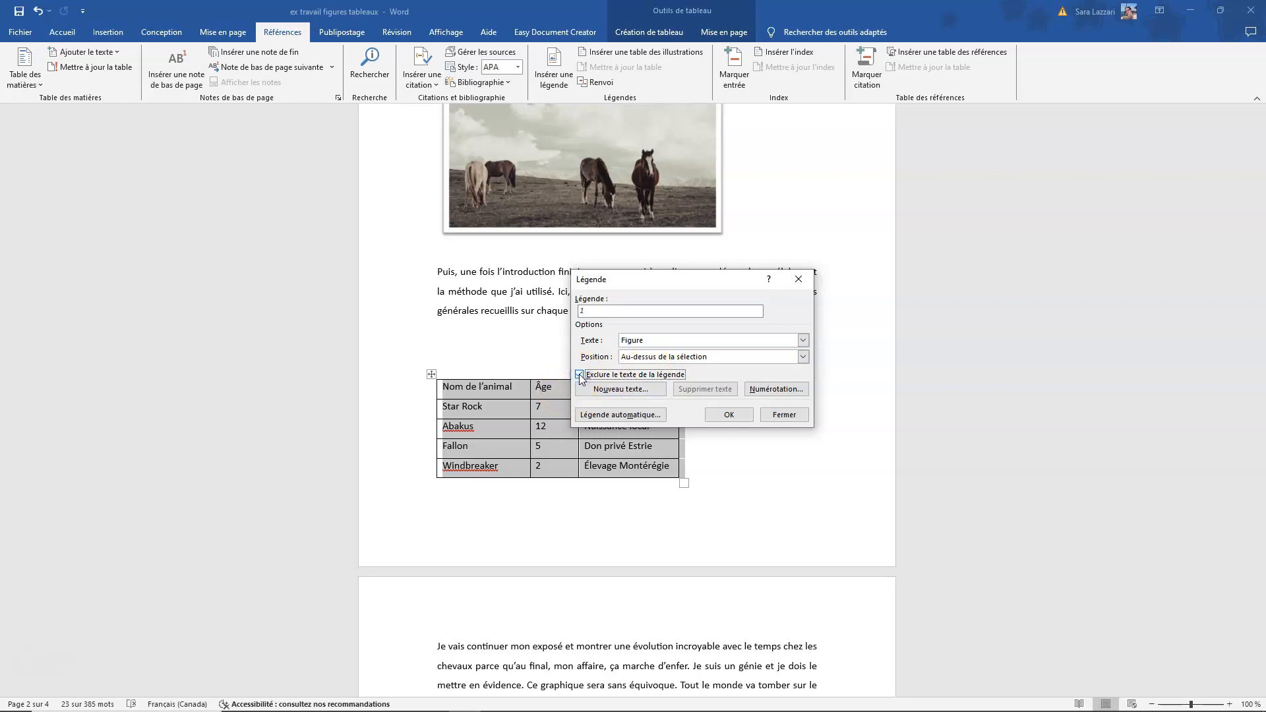
click(580, 375)
click(580, 376)
click(614, 312)
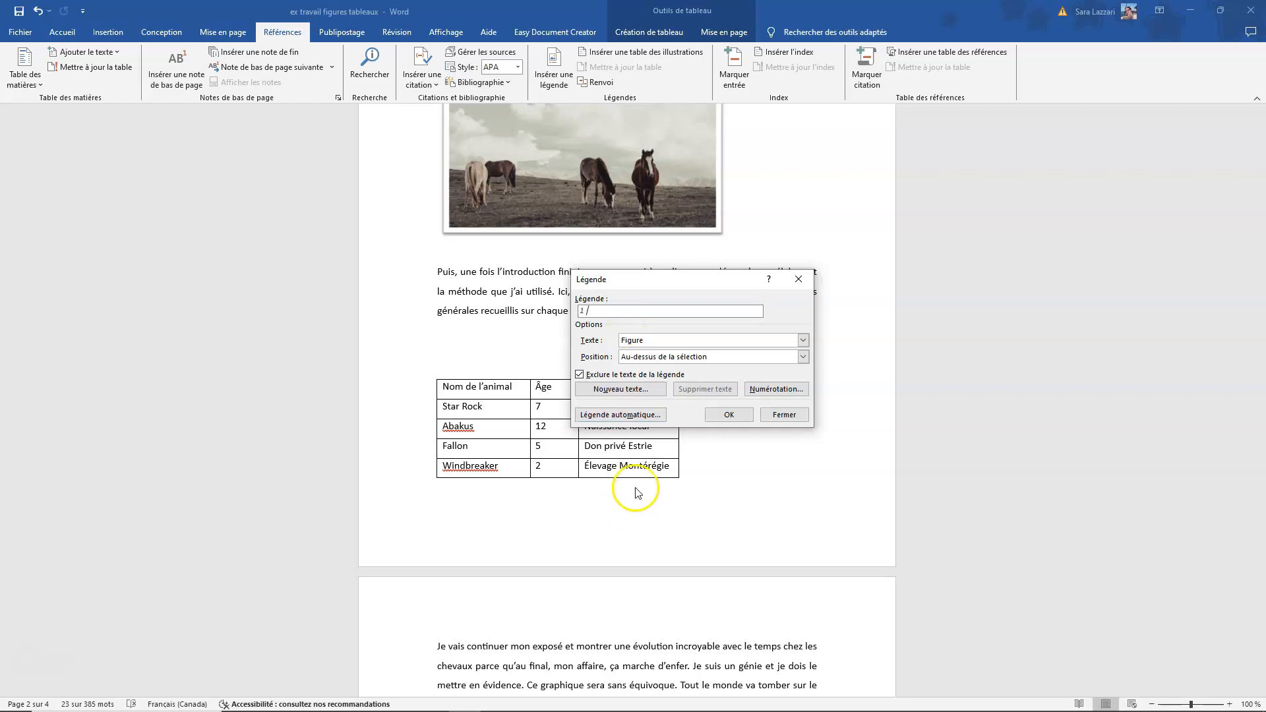
text(Tableau des chevaux)
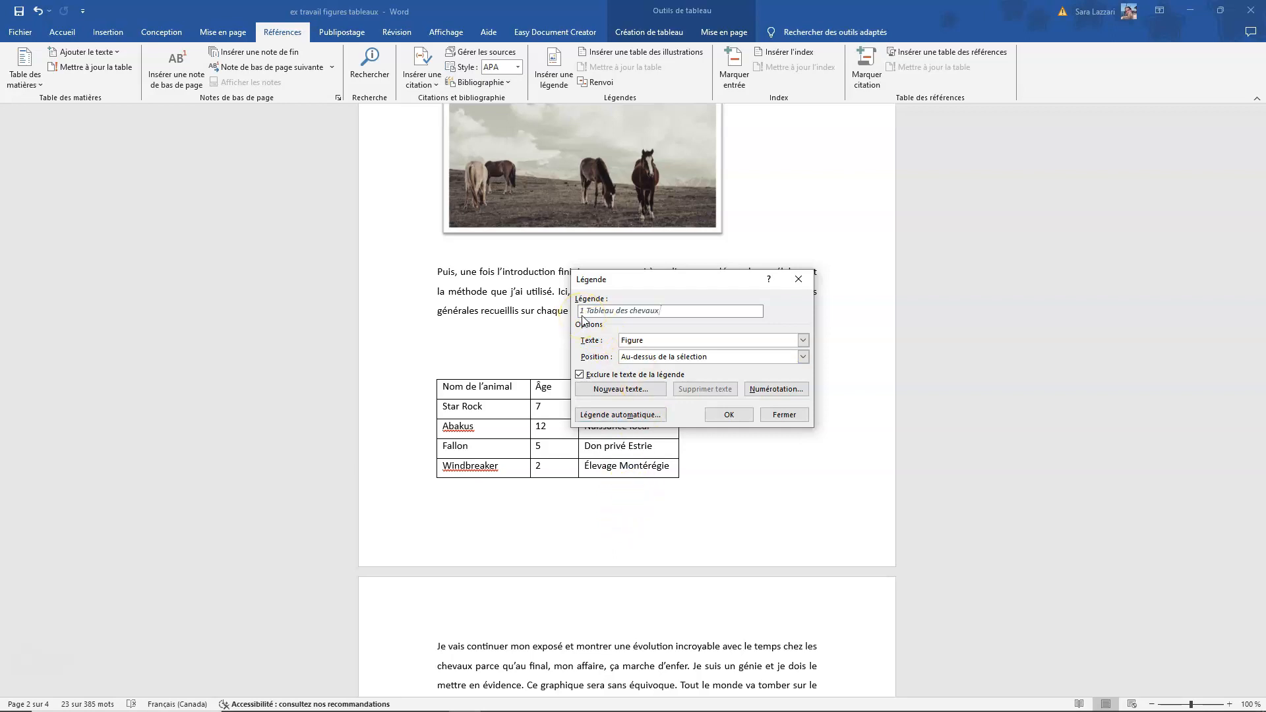
Step: Set the caption numbering format to 1, 2, 3, …
click(803, 389)
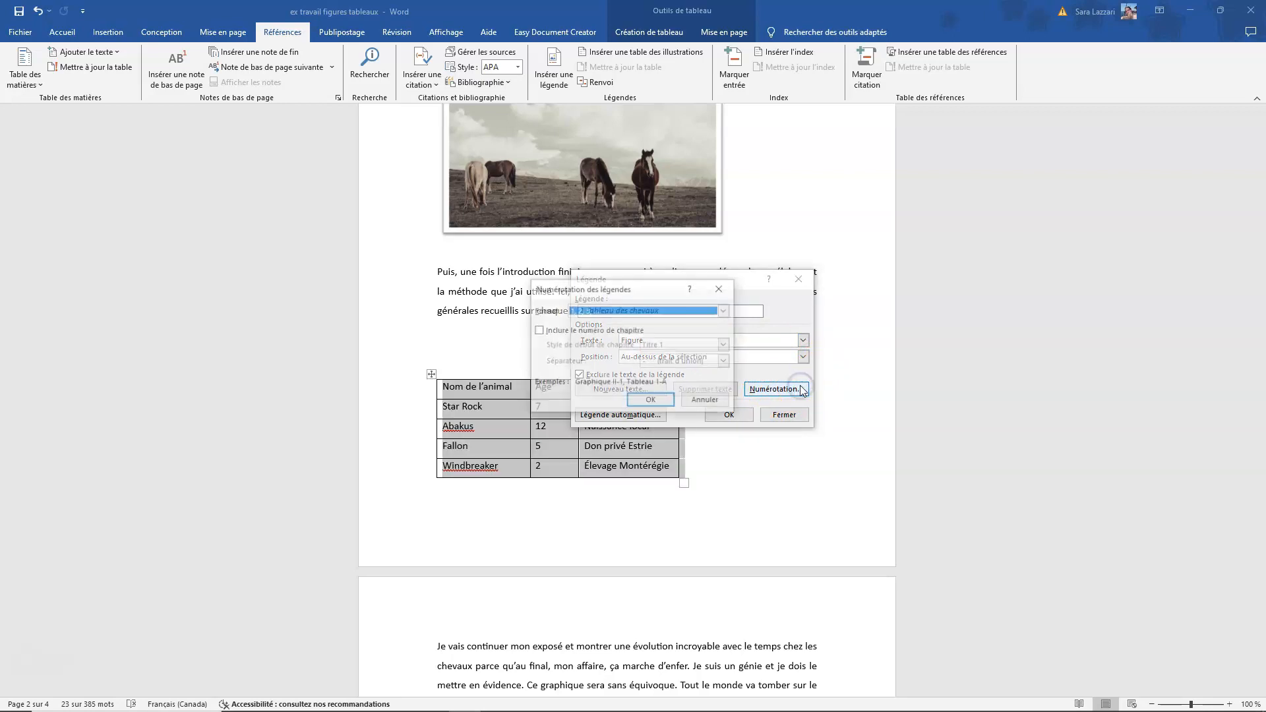
click(725, 311)
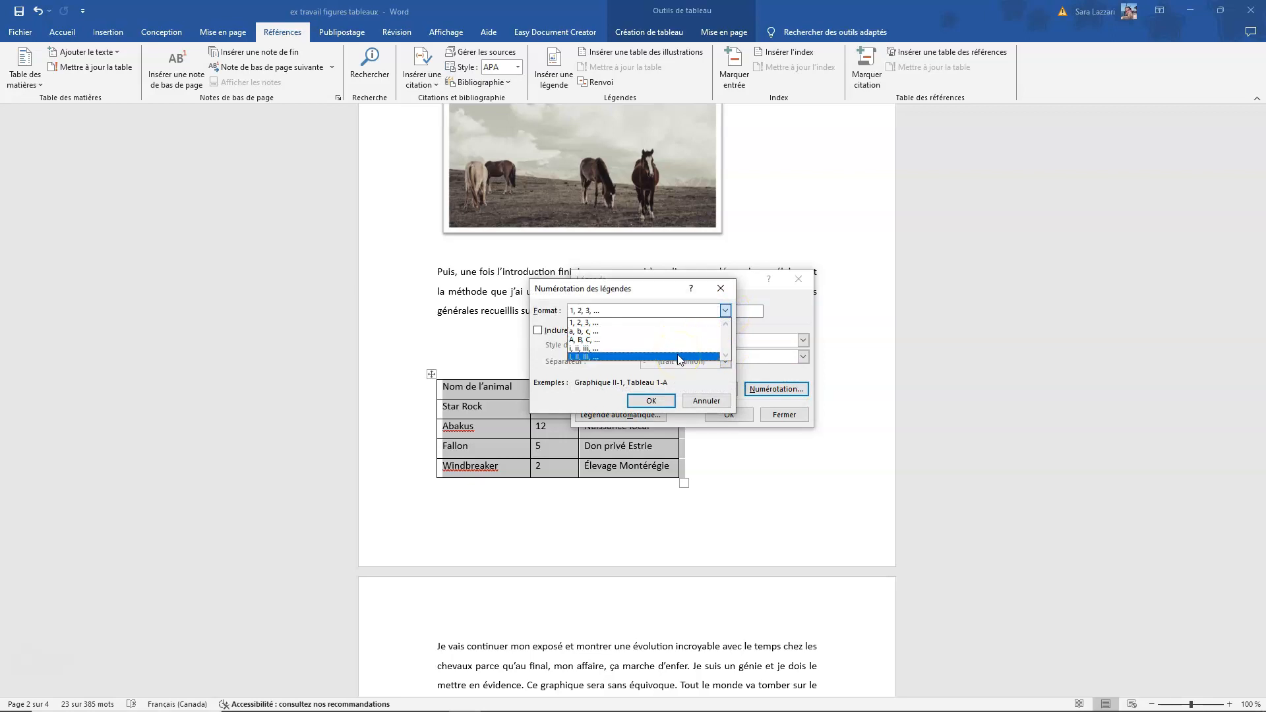
click(673, 323)
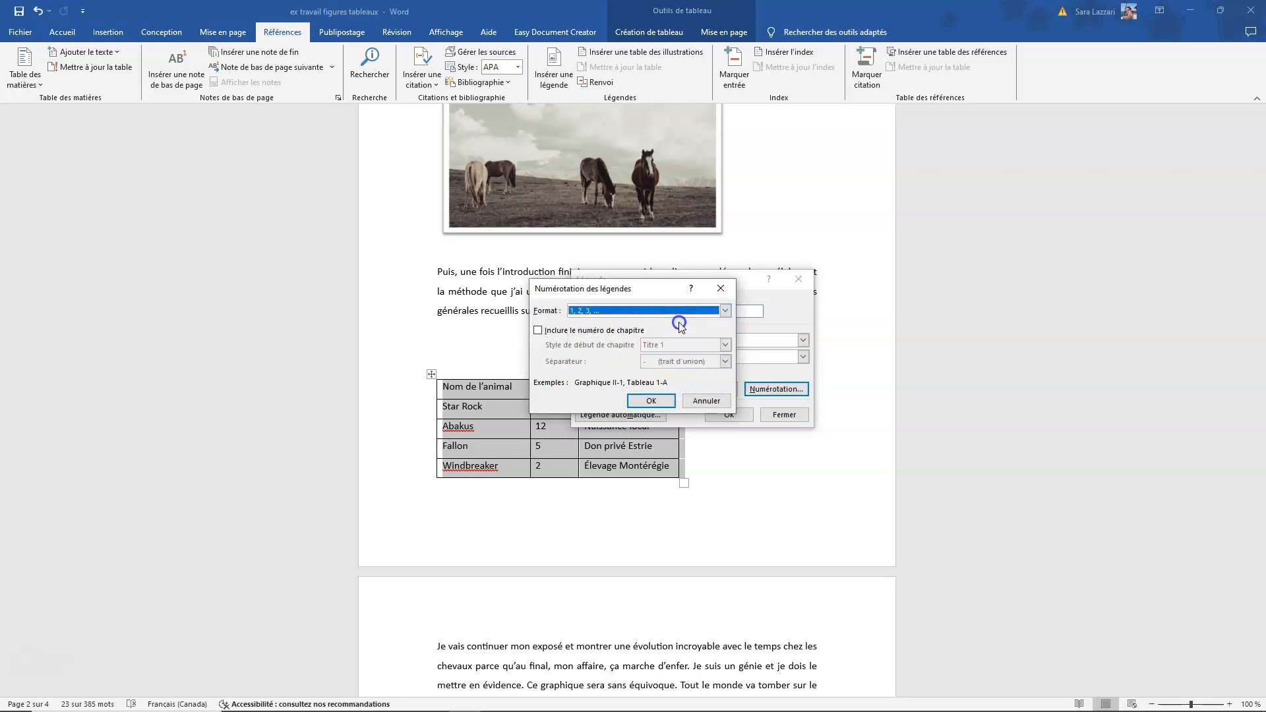
click(653, 401)
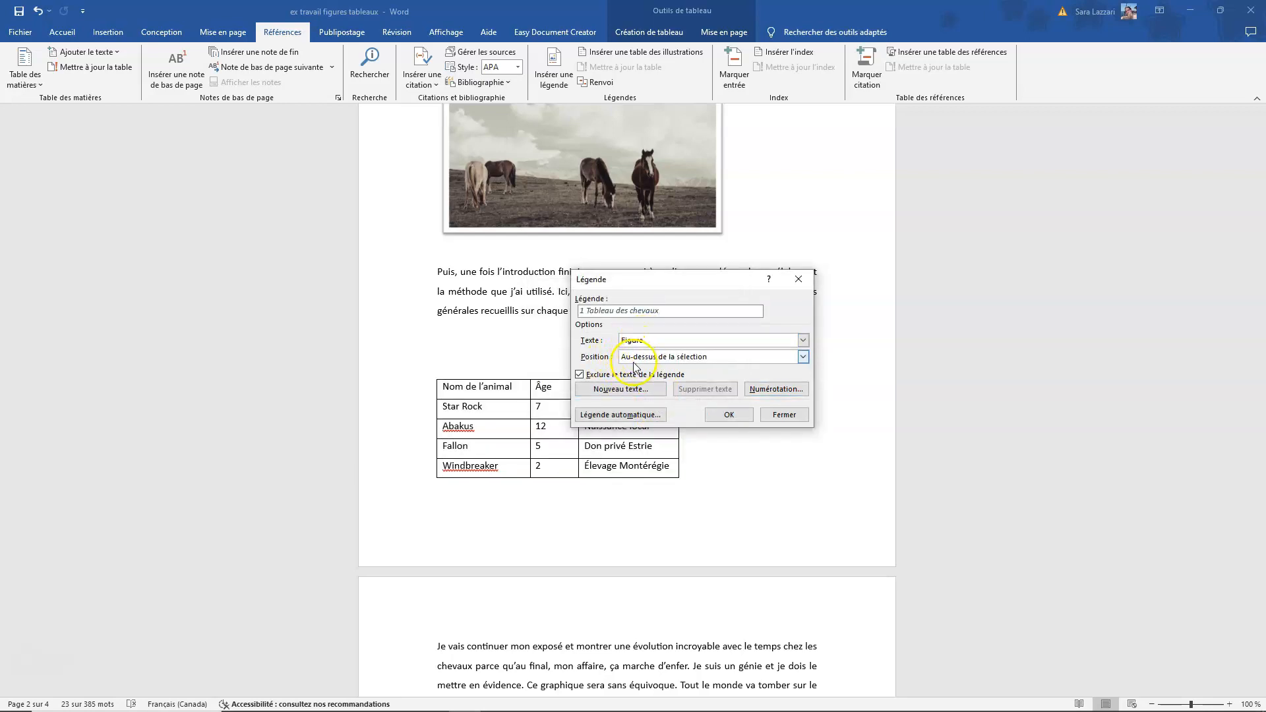
Step: Set the caption position to Au-dessus de la sélection and insert the caption for the horse table
click(752, 359)
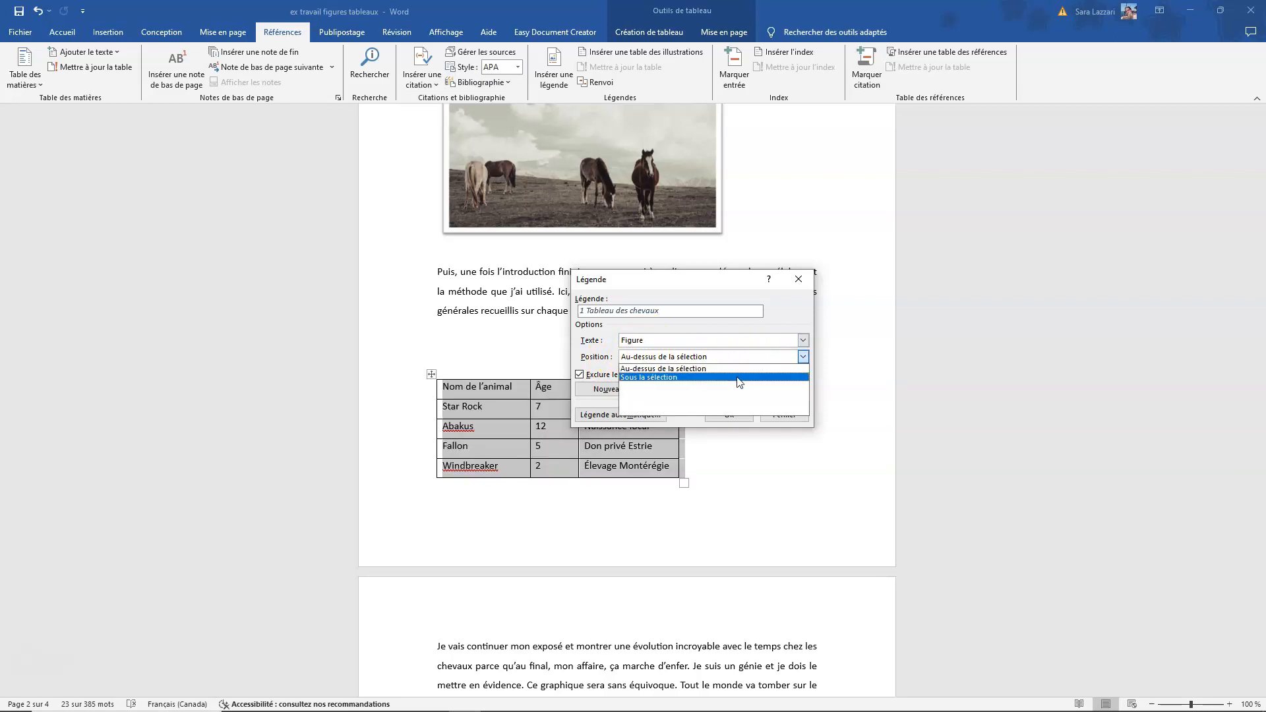
click(737, 377)
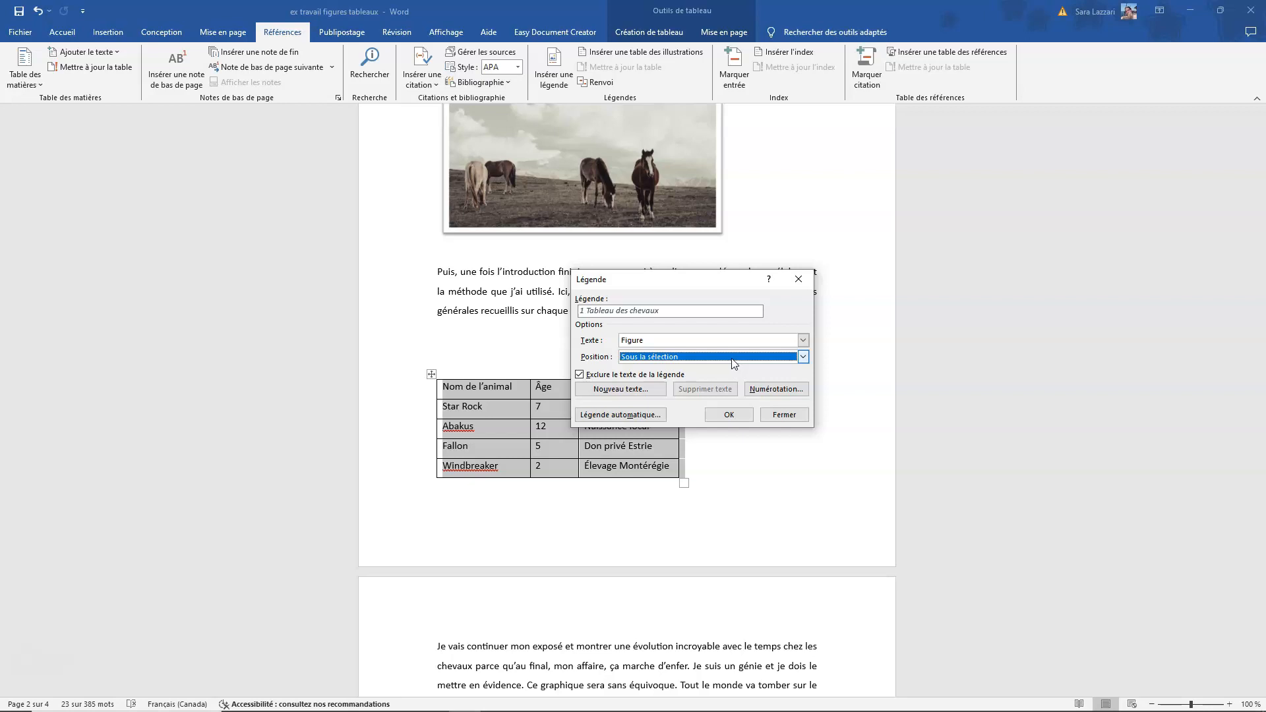
click(733, 359)
click(736, 368)
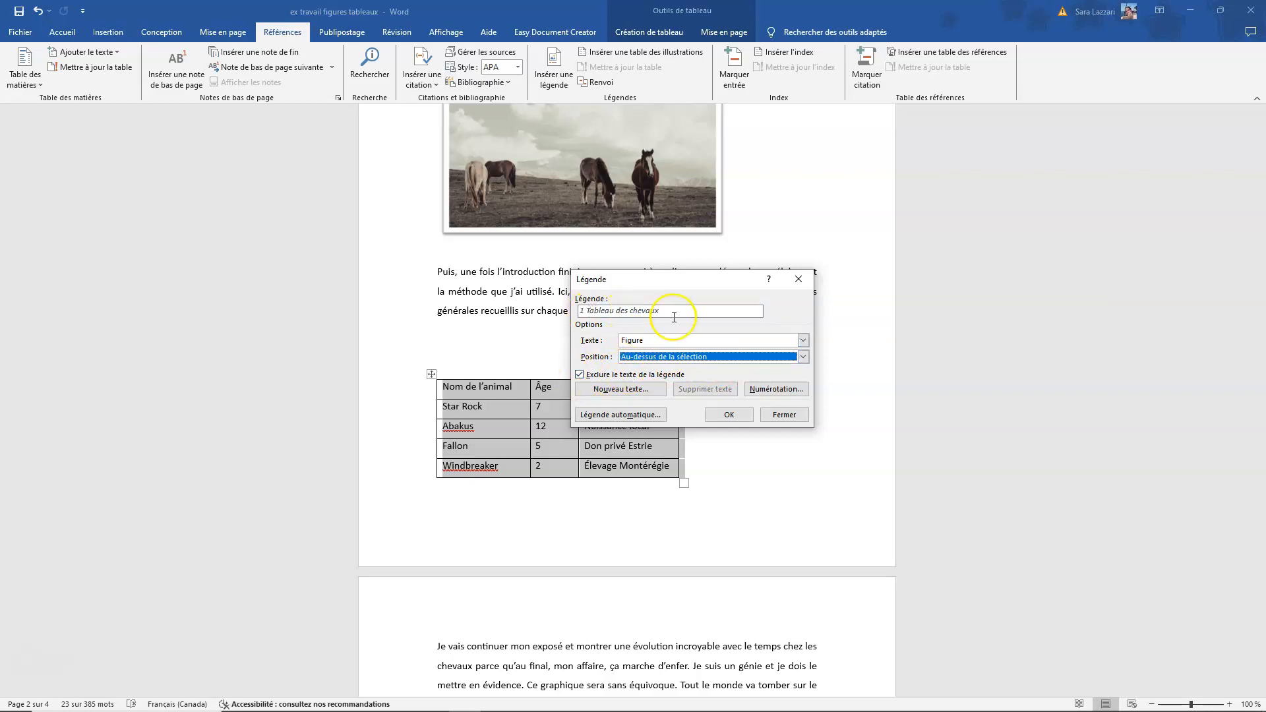
click(729, 414)
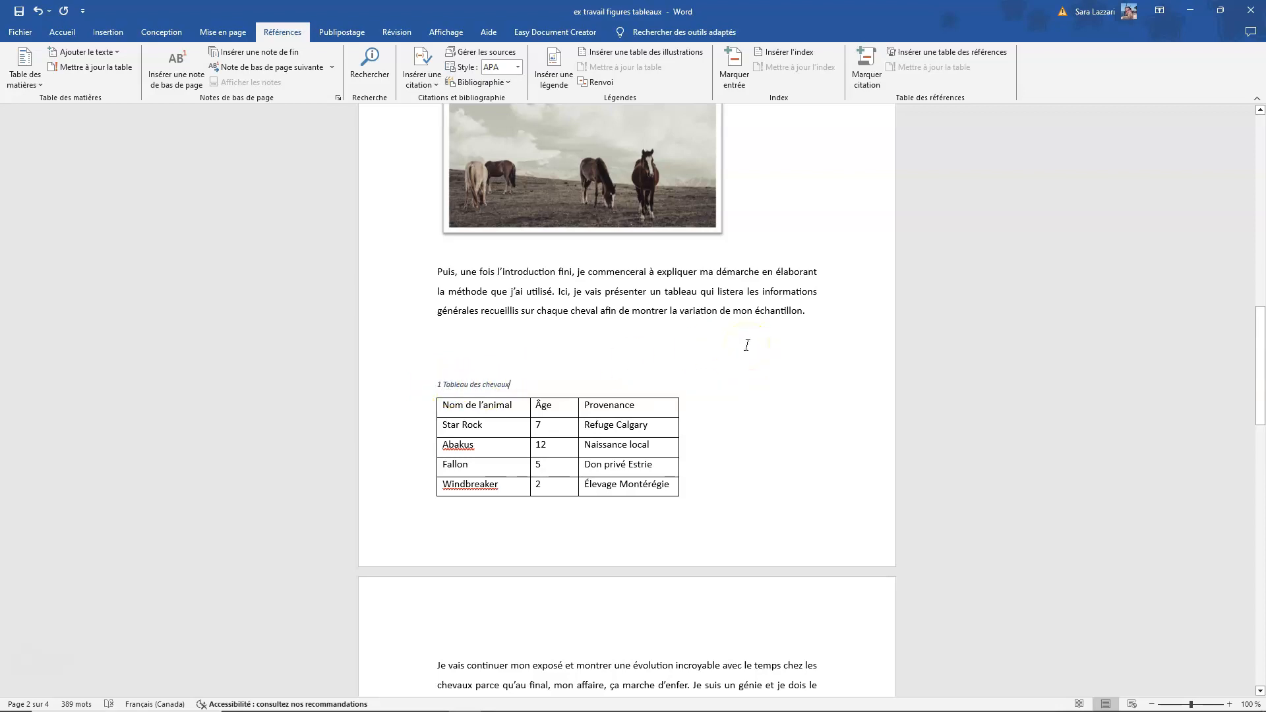
Step: Insert the caption "Photo des chevaux" above the photo of the four horses, using the Figure label excluded from the caption
scroll(746, 345, up, 5)
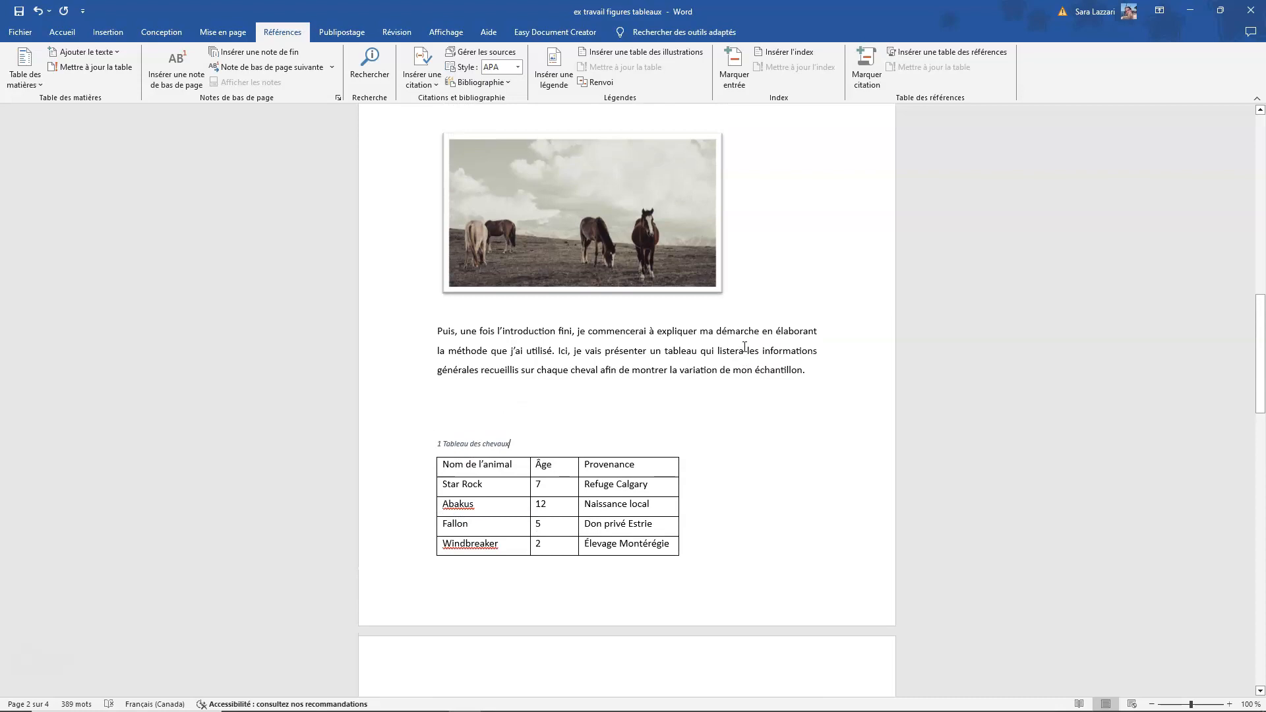
click(536, 370)
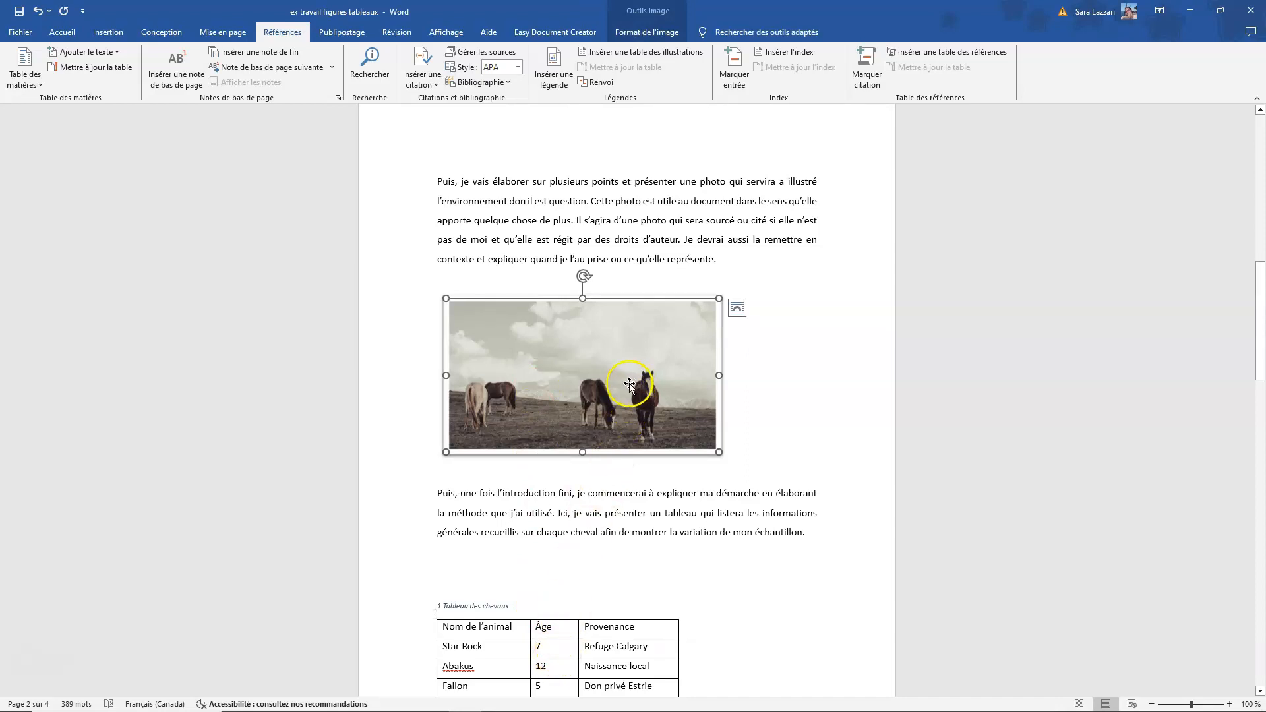
click(555, 60)
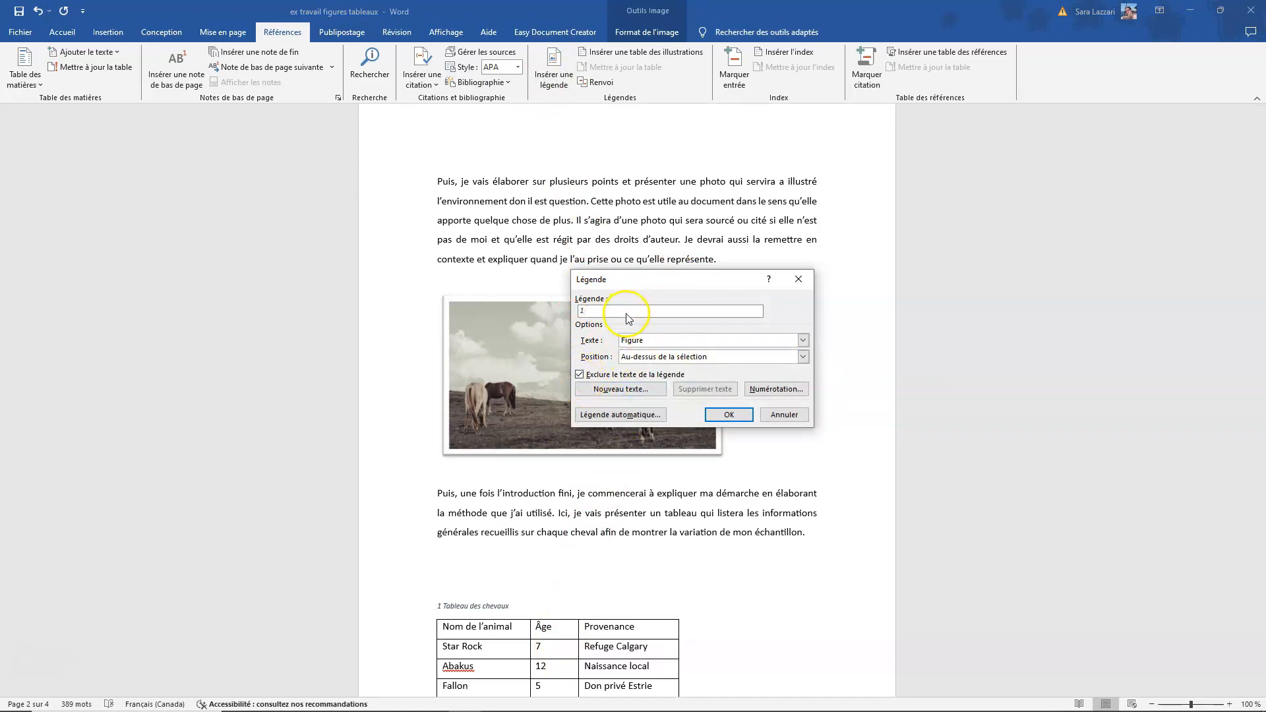
text(Photo des chevaux)
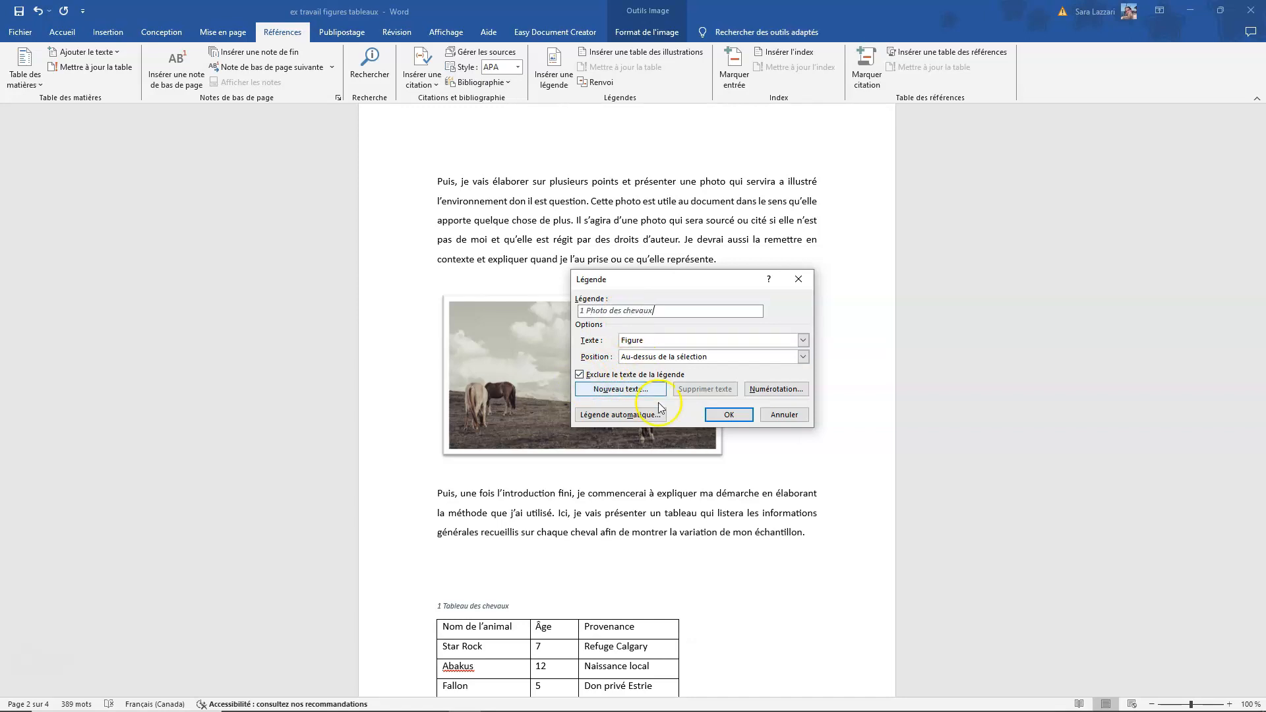
click(724, 414)
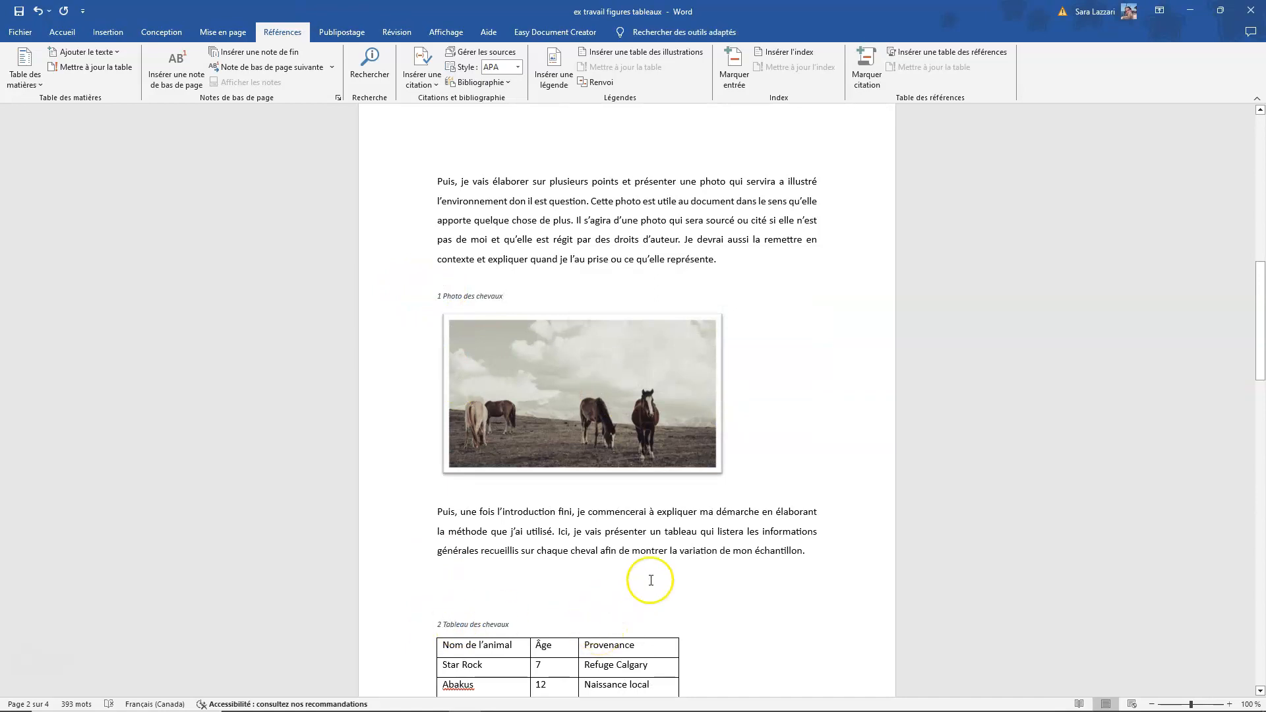
Step: Insert a table of illustrations for the Figure captions below the horse photo on the last page
scroll(746, 543, down, 20)
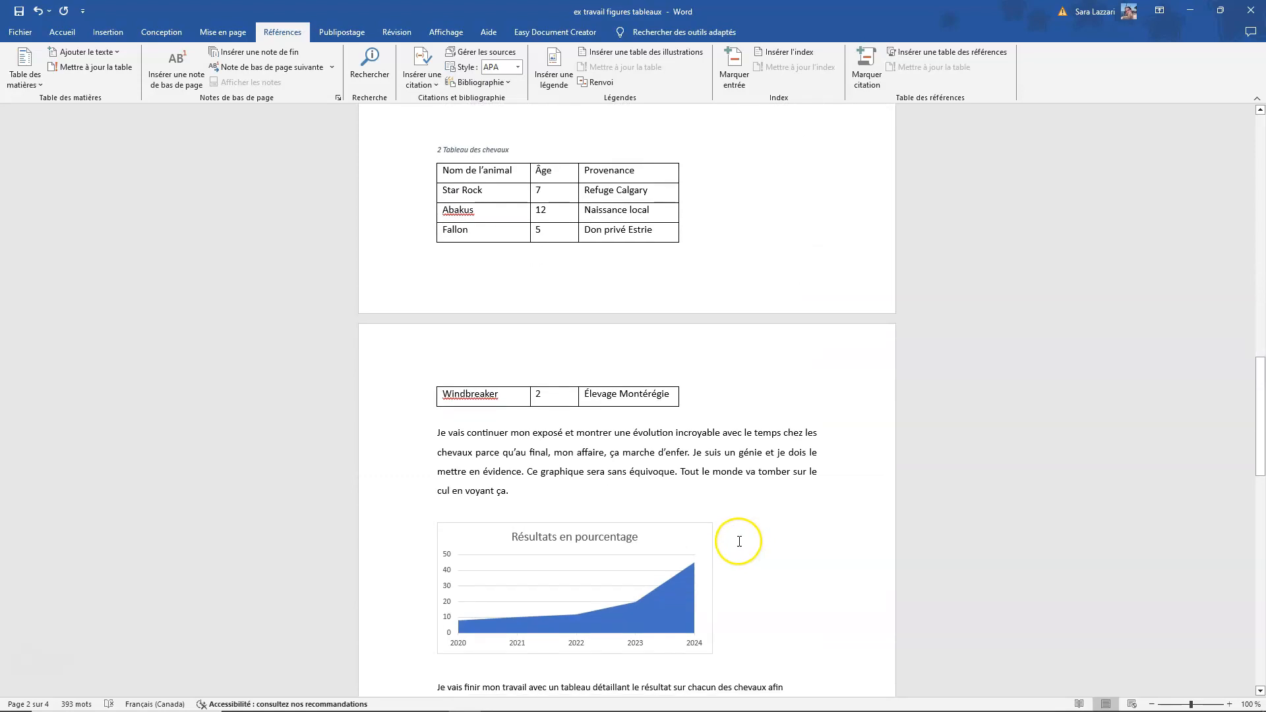
scroll(731, 543, down, 12)
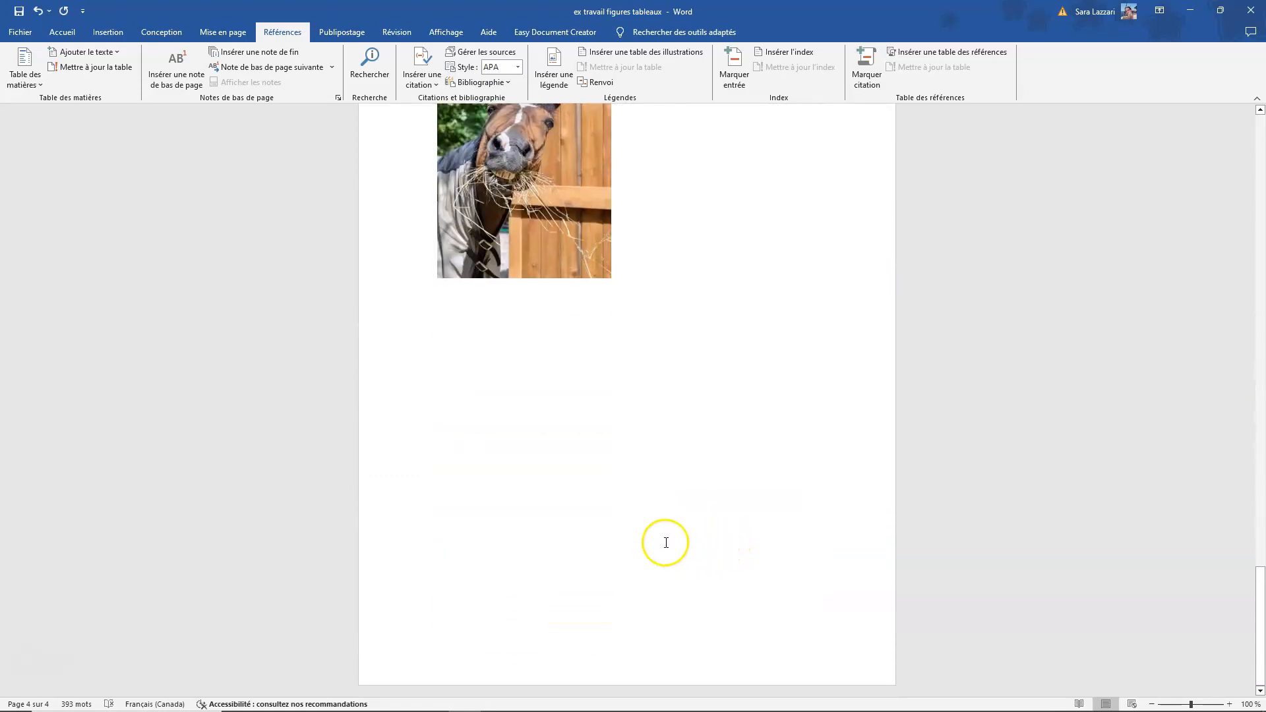
click(518, 373)
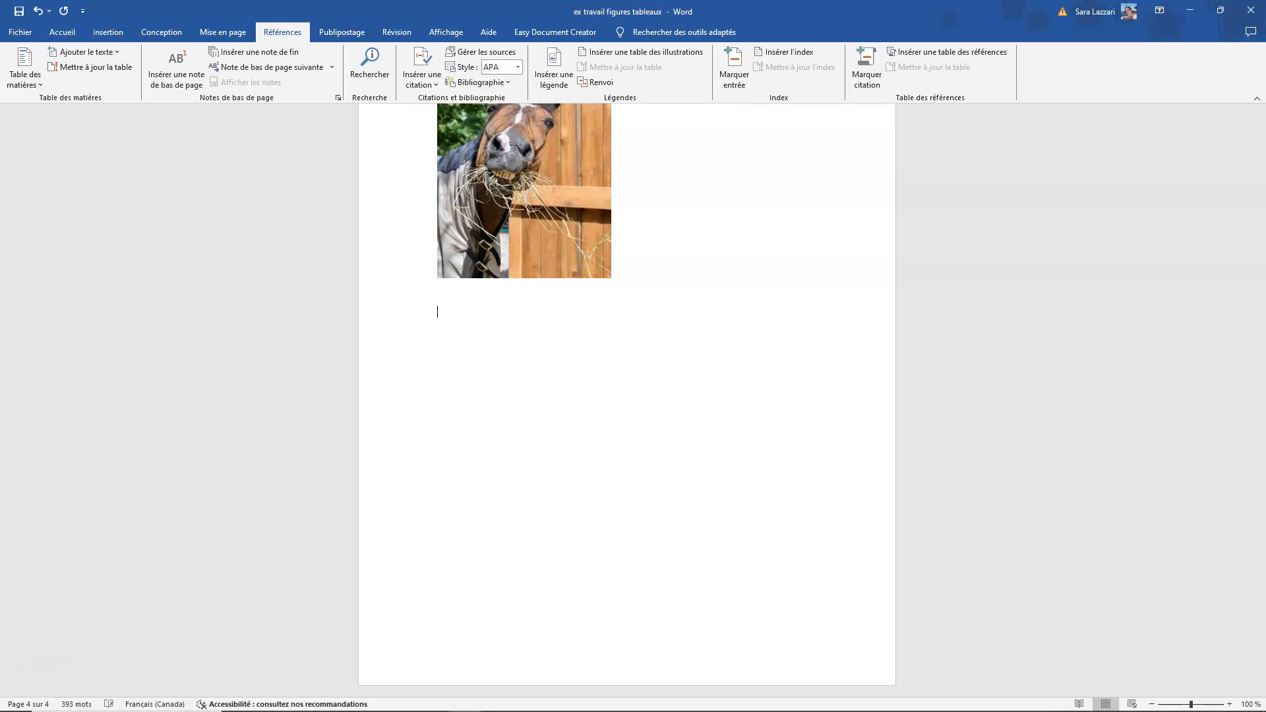
scroll(627, 396, up, 3)
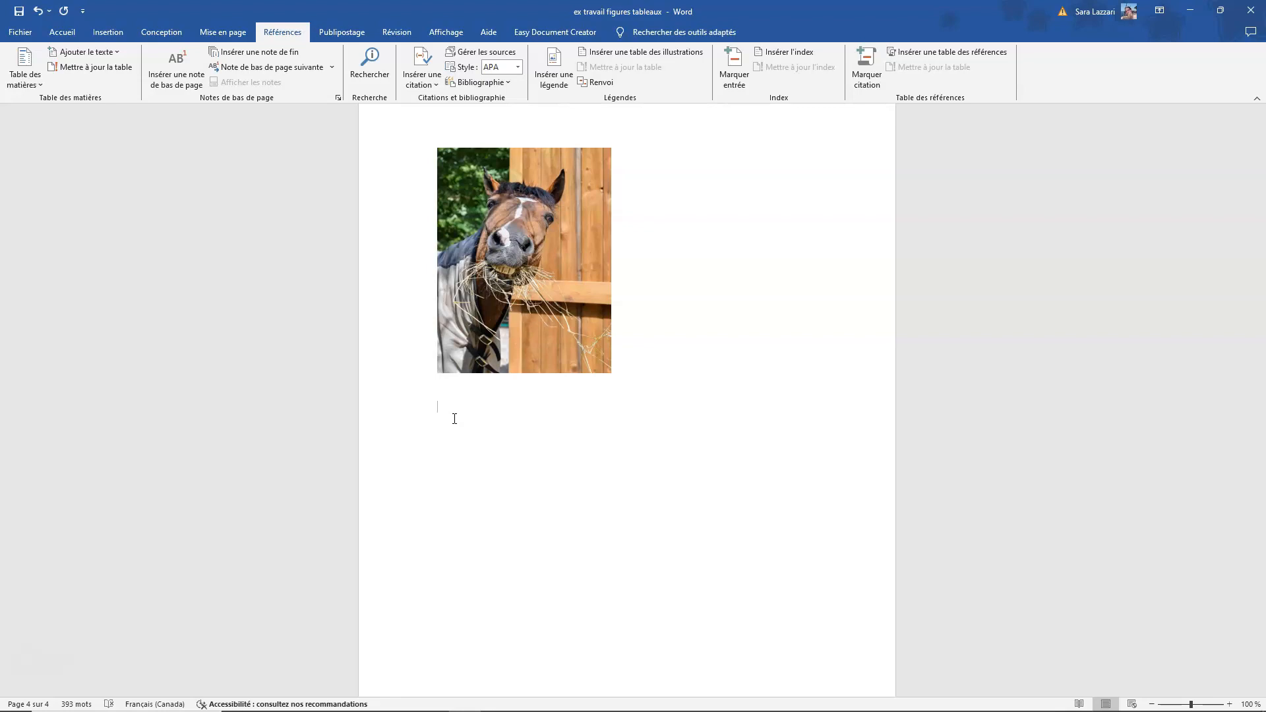
click(439, 406)
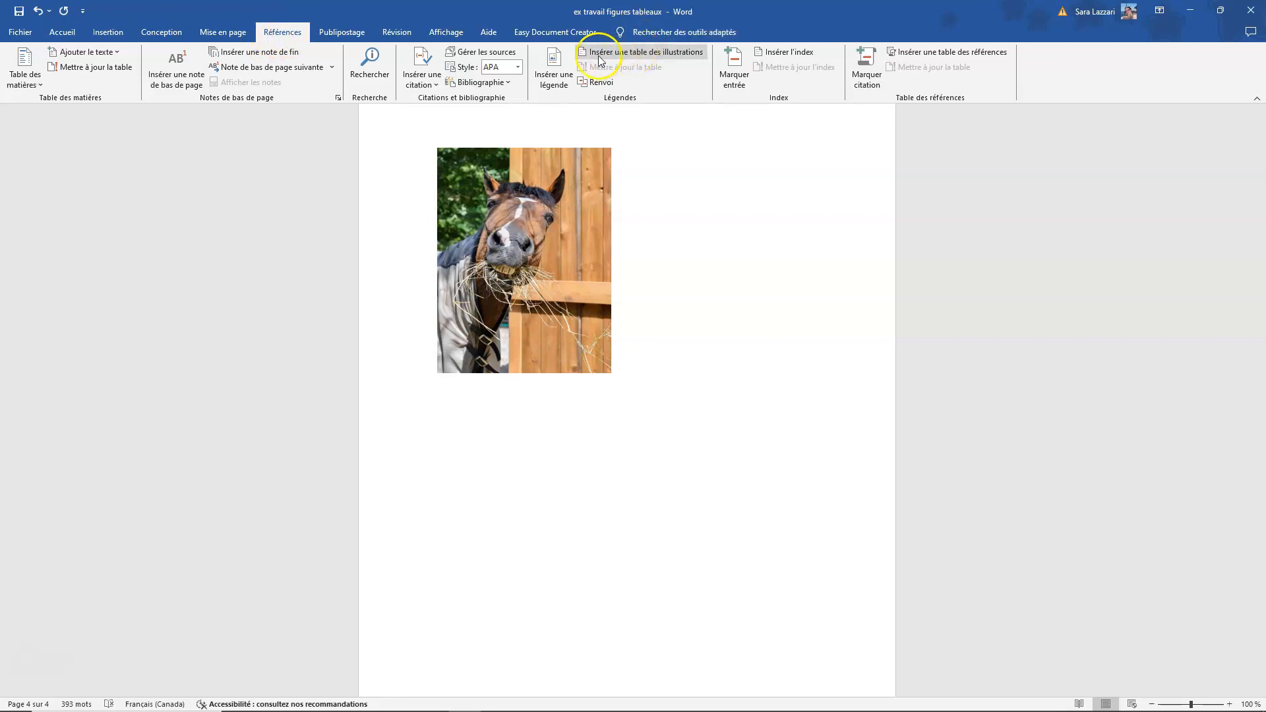
click(688, 54)
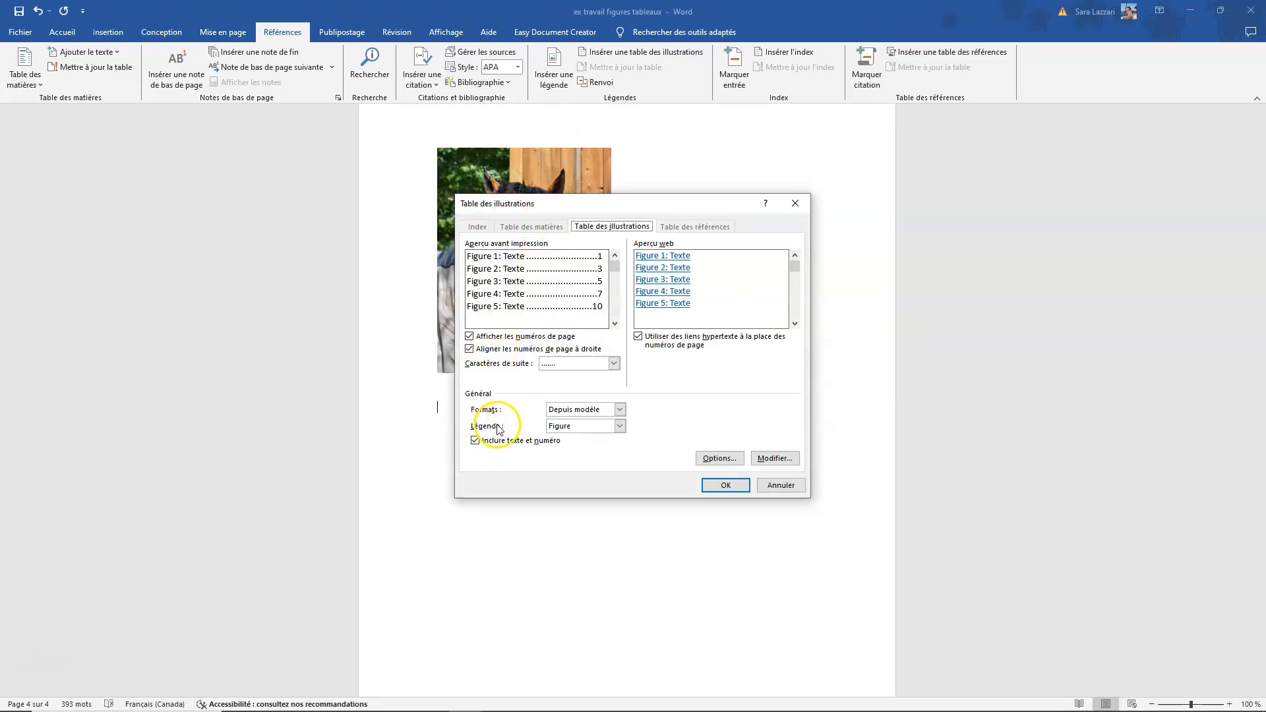
click(589, 426)
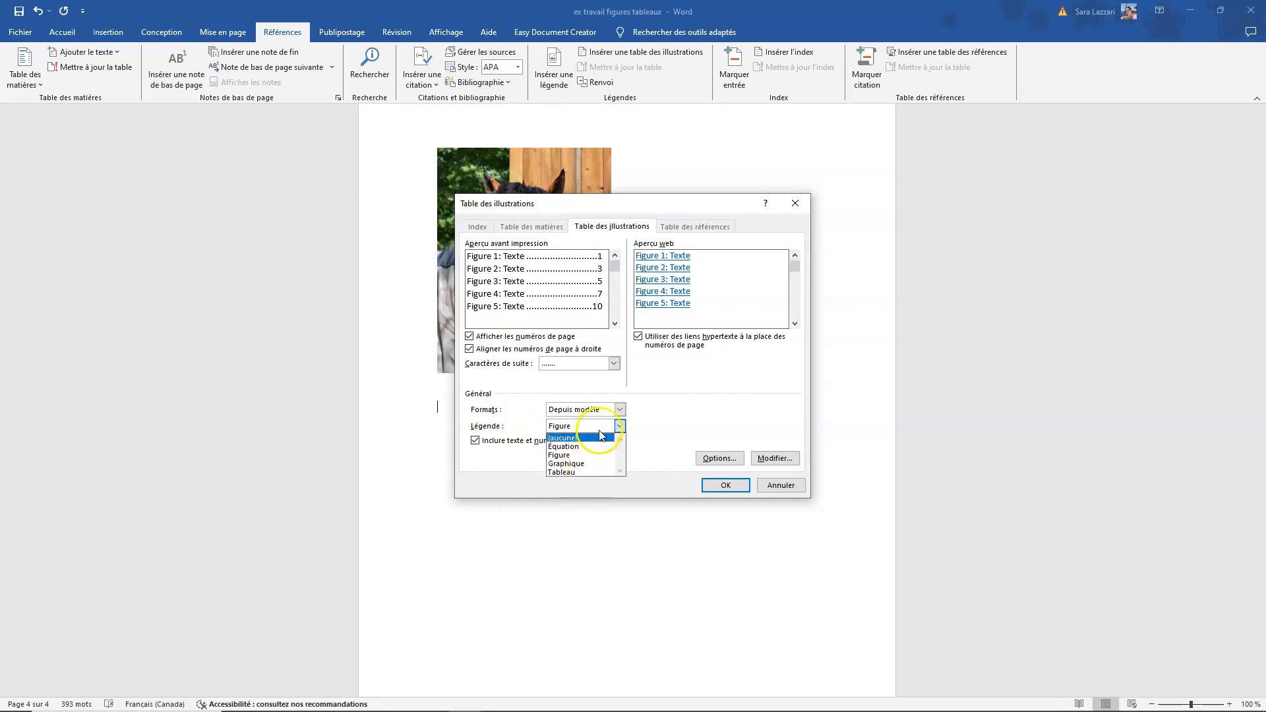
click(586, 459)
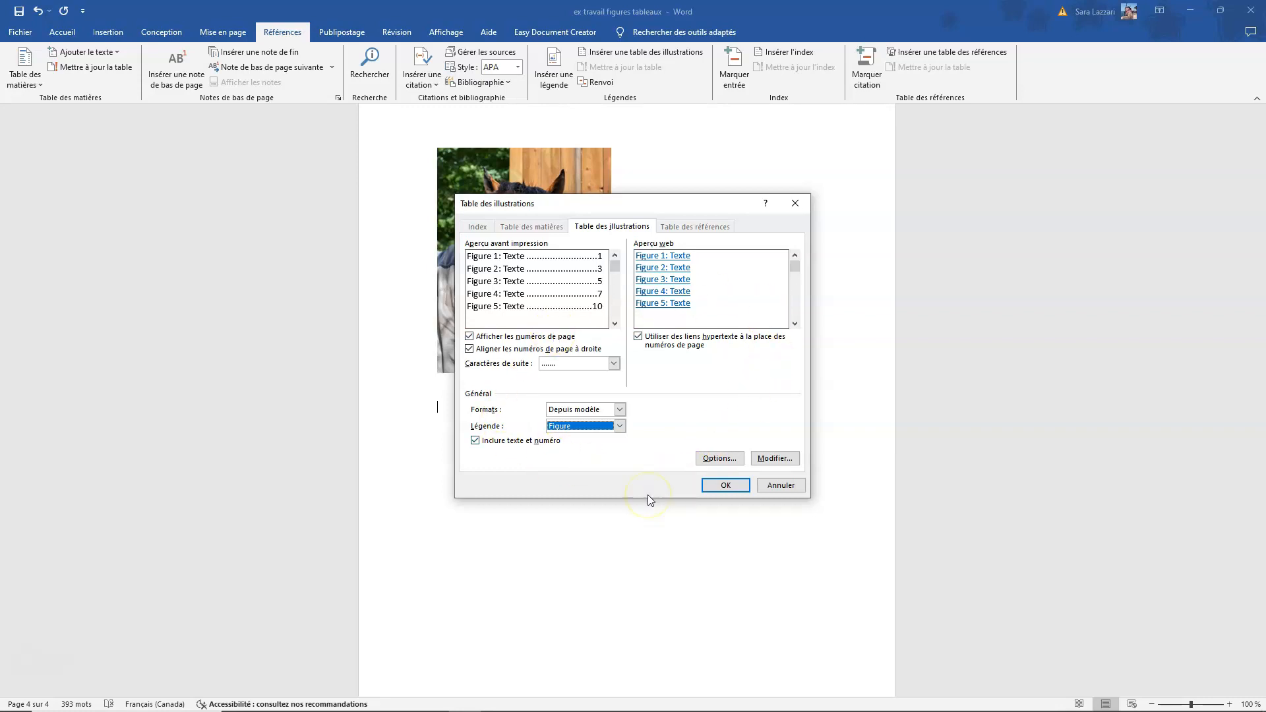
click(725, 488)
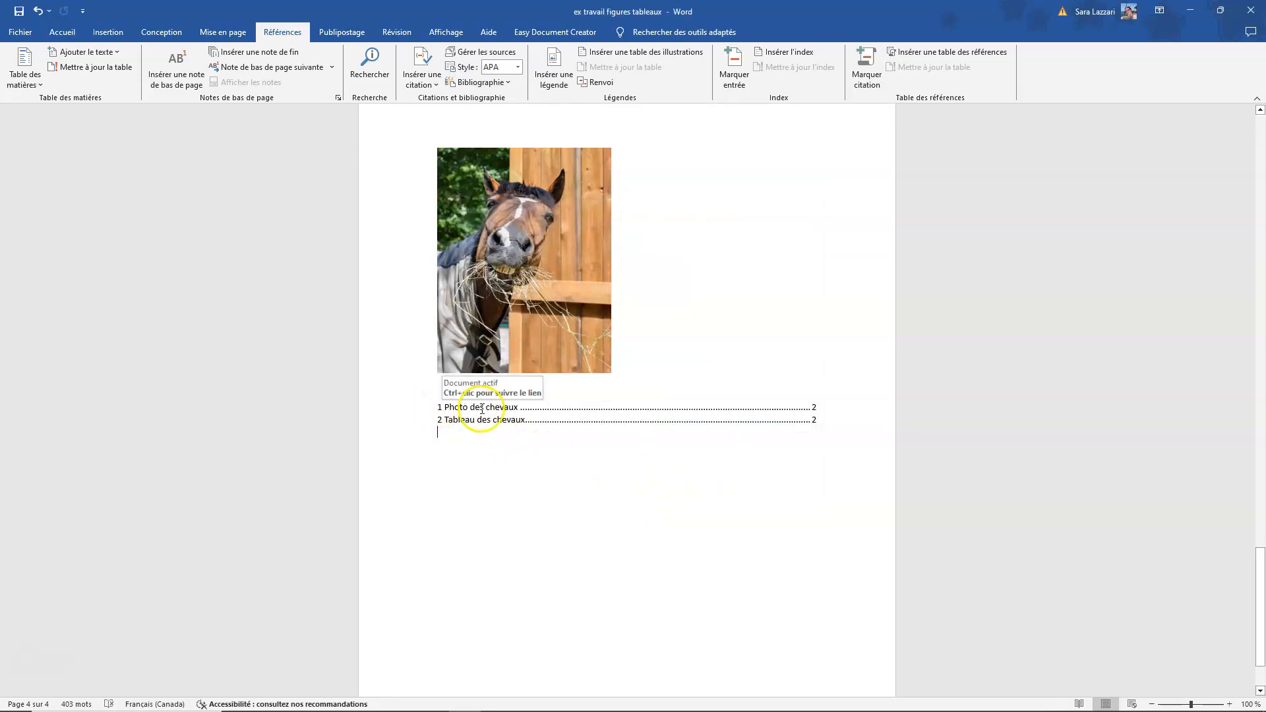
Step: Add the heading "Liste des tableaux et des figures" above the table of illustrations
click(434, 430)
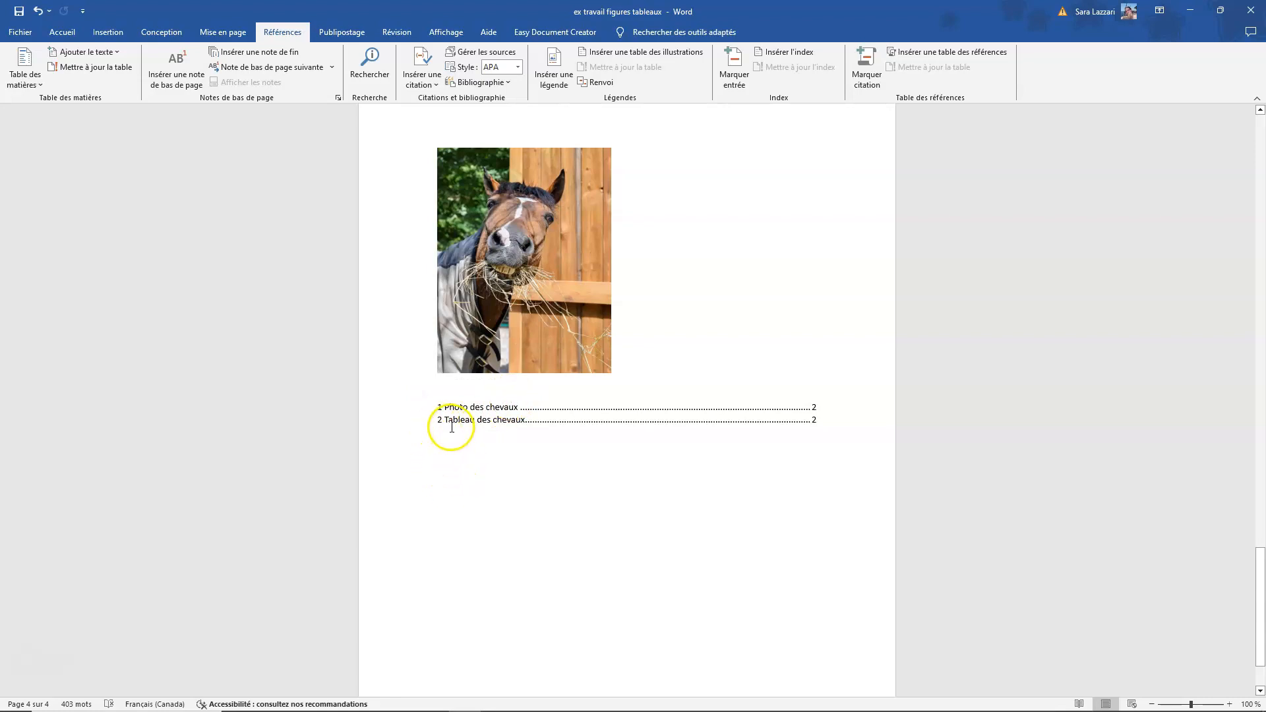
click(455, 392)
text(Liste)
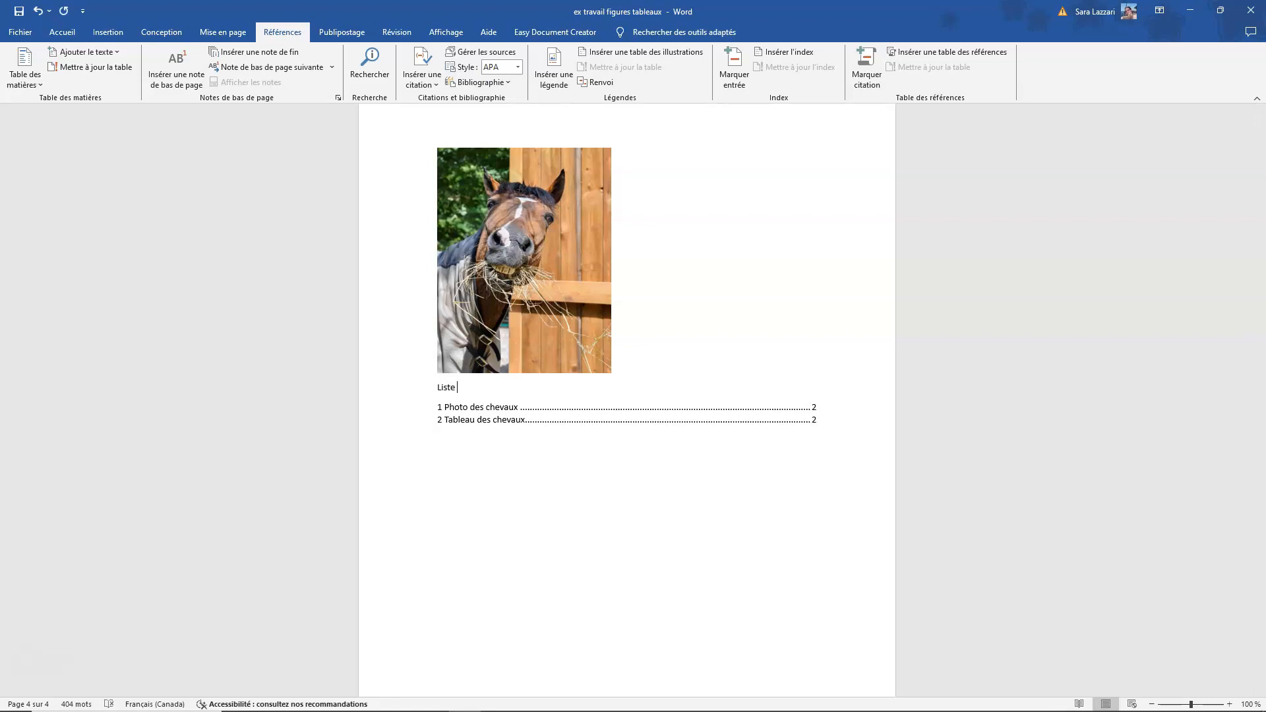
text(des tableaux et des figures)
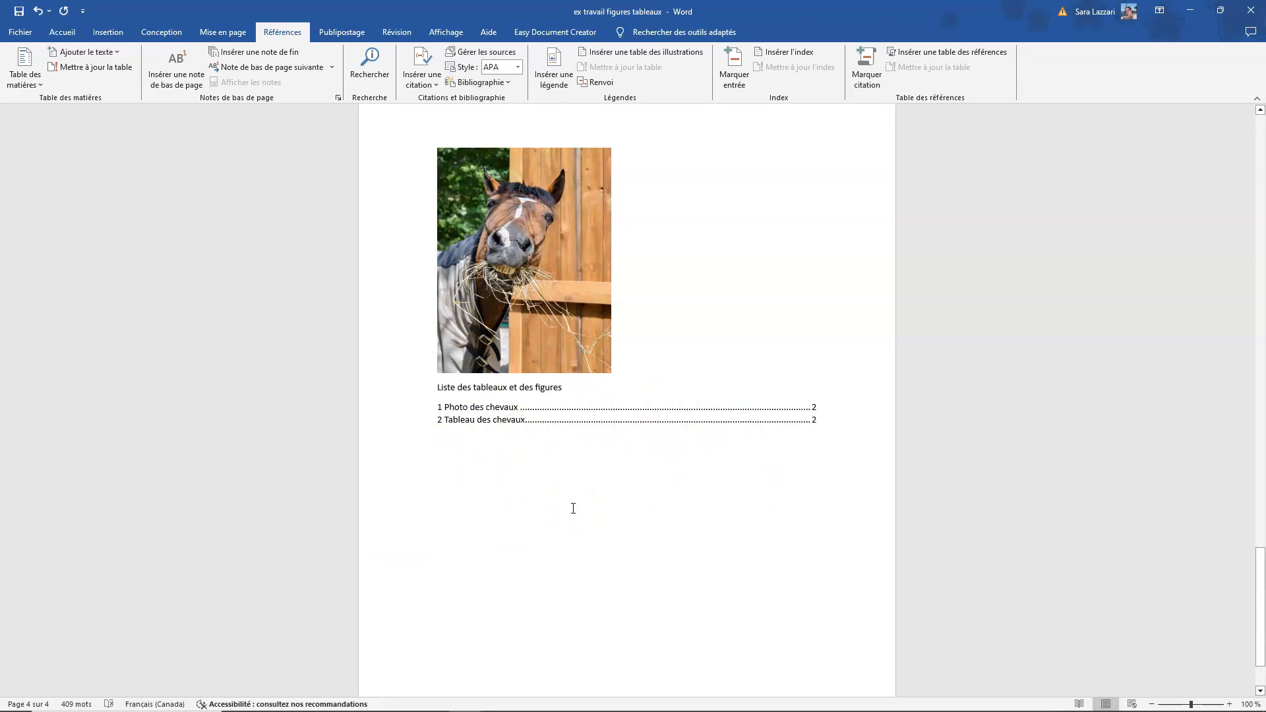
Step: Update the entire table of illustrations, not only its page numbers
click(453, 405)
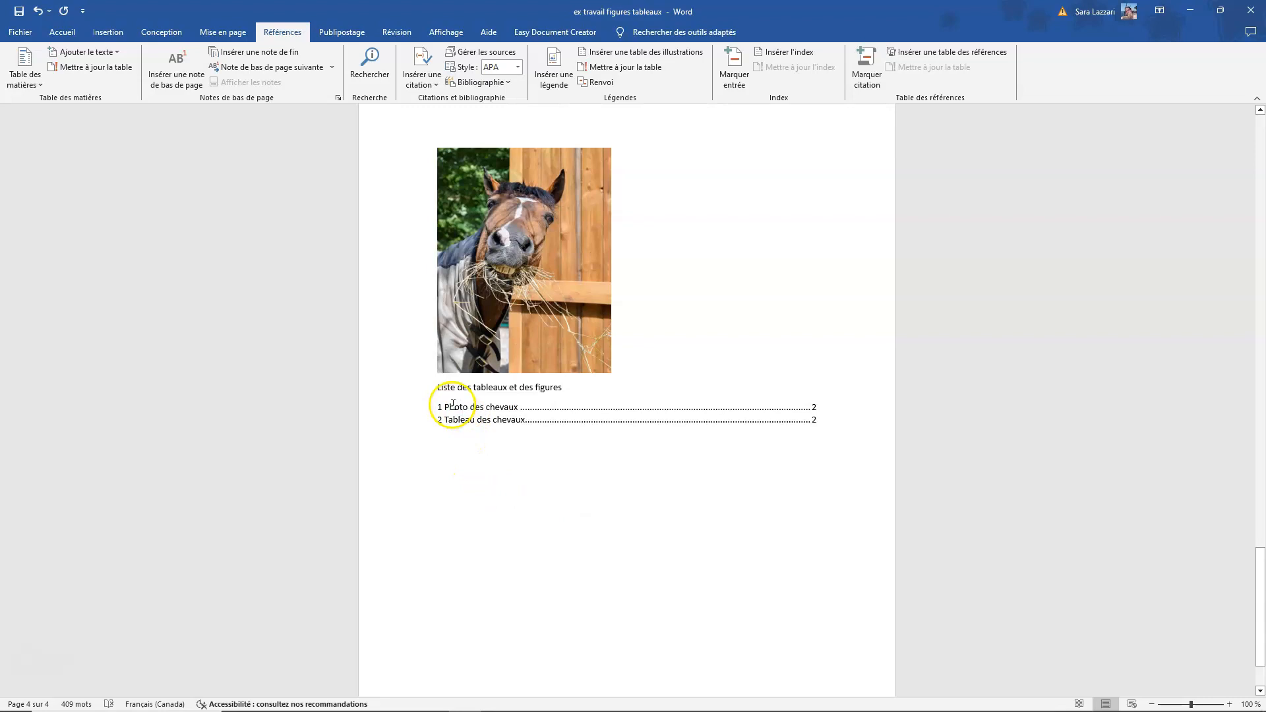
right_click(440, 409)
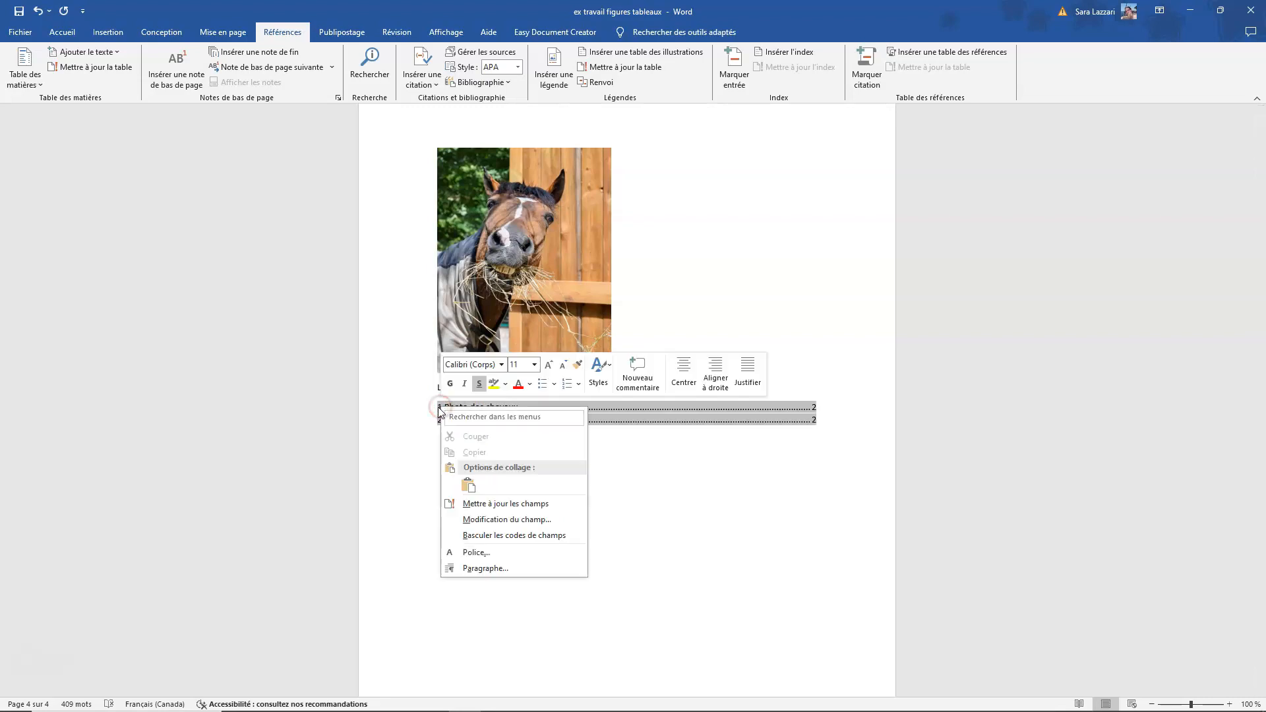
click(564, 511)
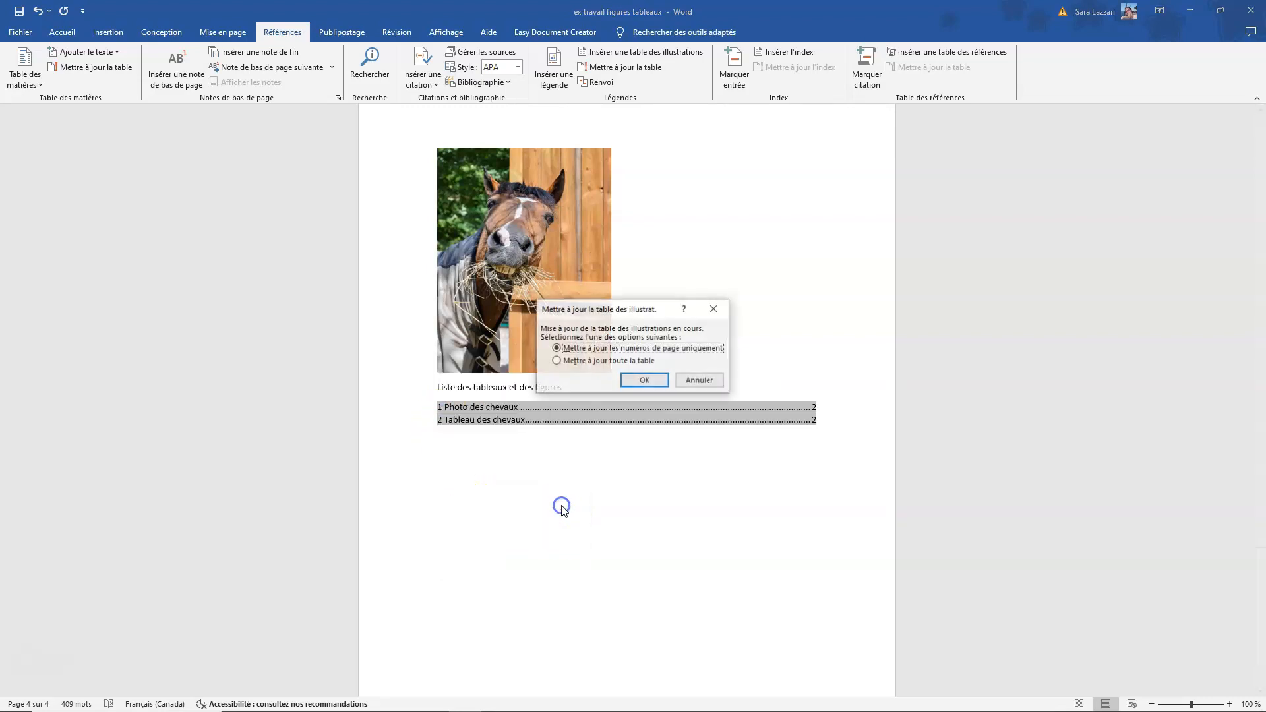
click(646, 362)
click(644, 381)
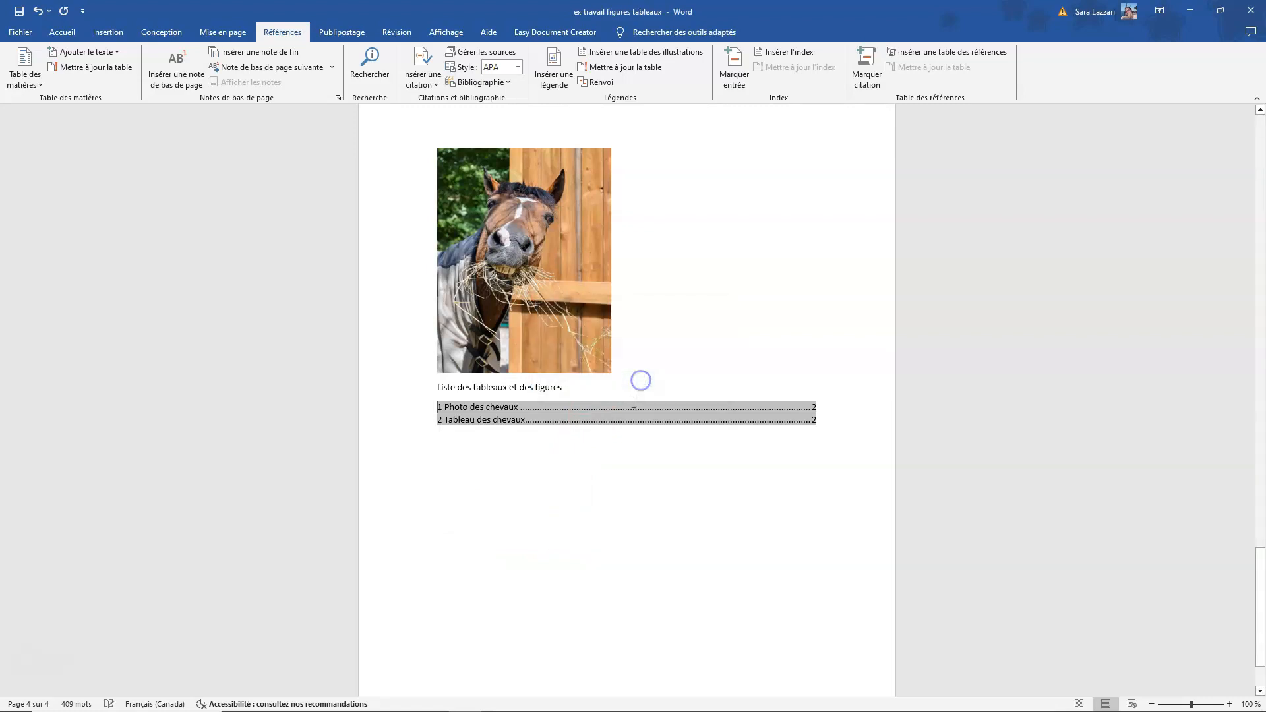